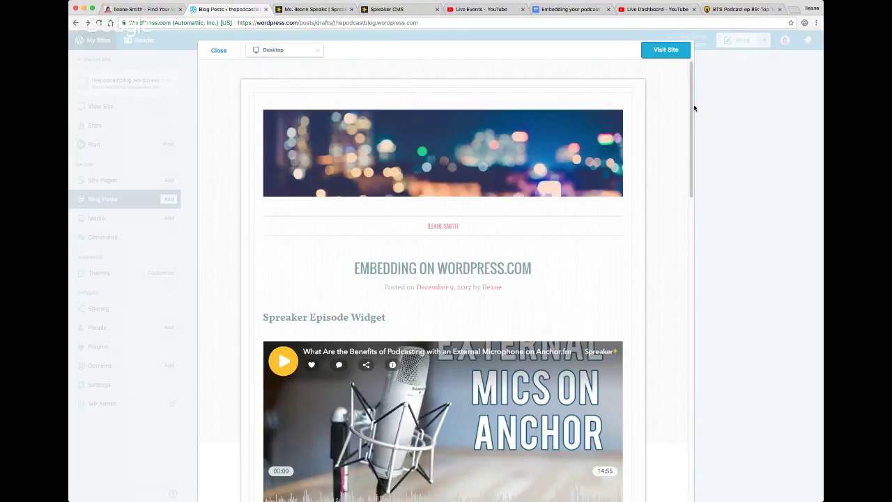
Step: Examine the Spreaker Episode Widget in the post preview, including its list of episodes
scroll(691, 104, "down", 1)
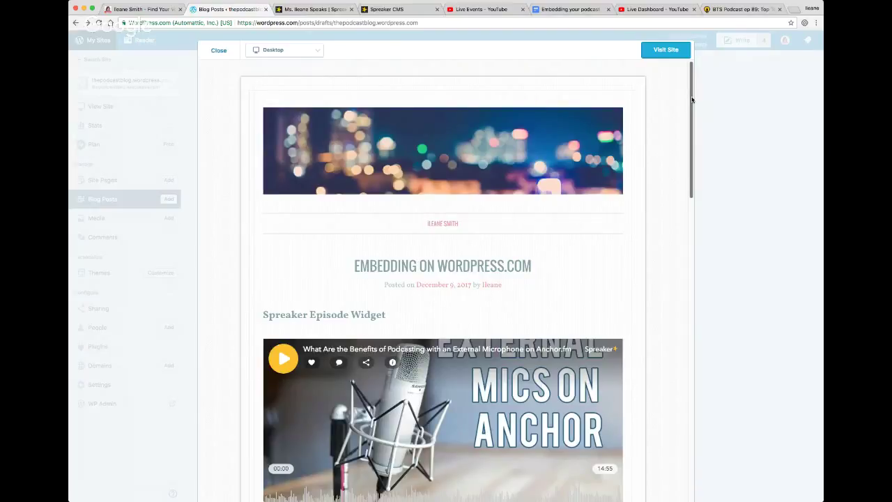
left_click_drag(691, 100, 692, 104)
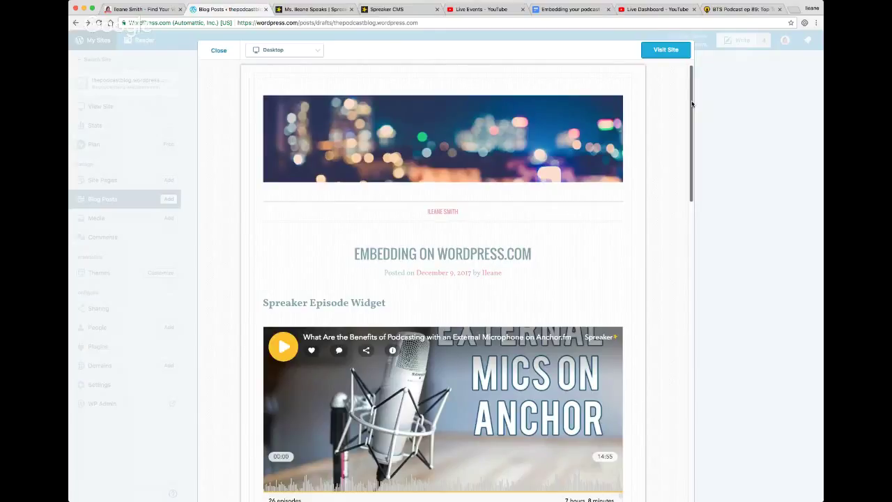
left_click_drag(692, 103, 692, 154)
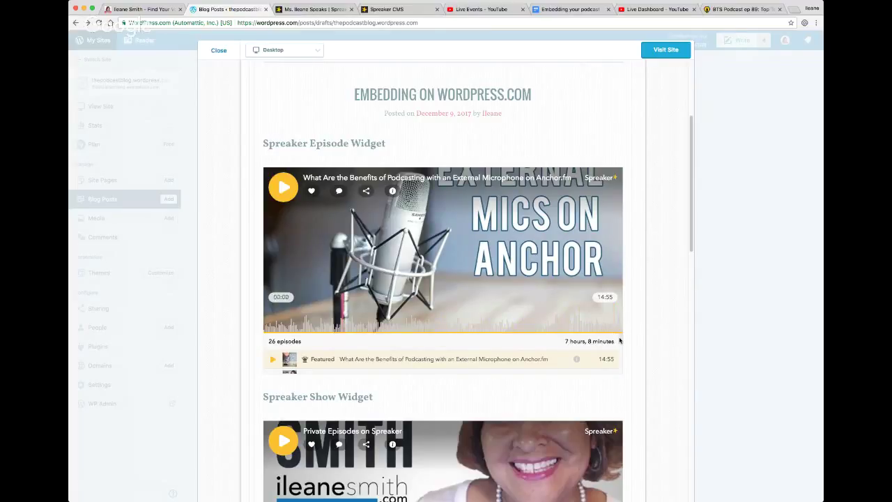
scroll(620, 342, "down", 5)
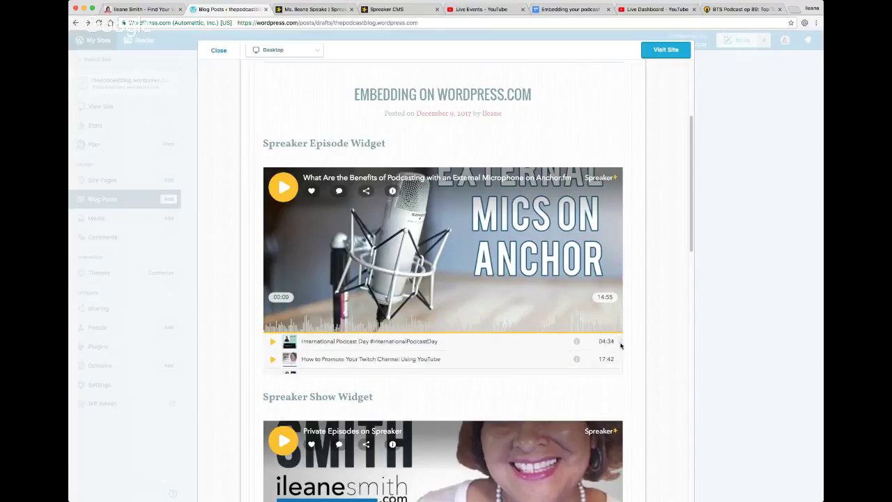
scroll(620, 355, "down", 6)
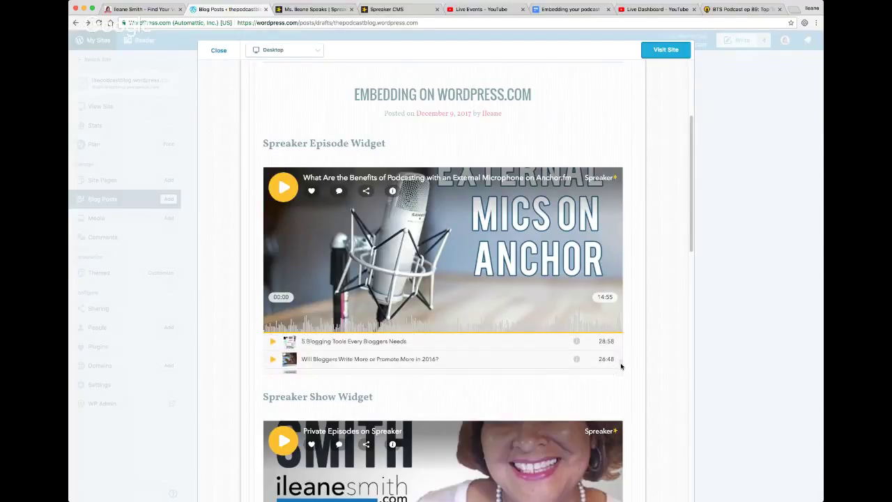
scroll(621, 368, "up", 10)
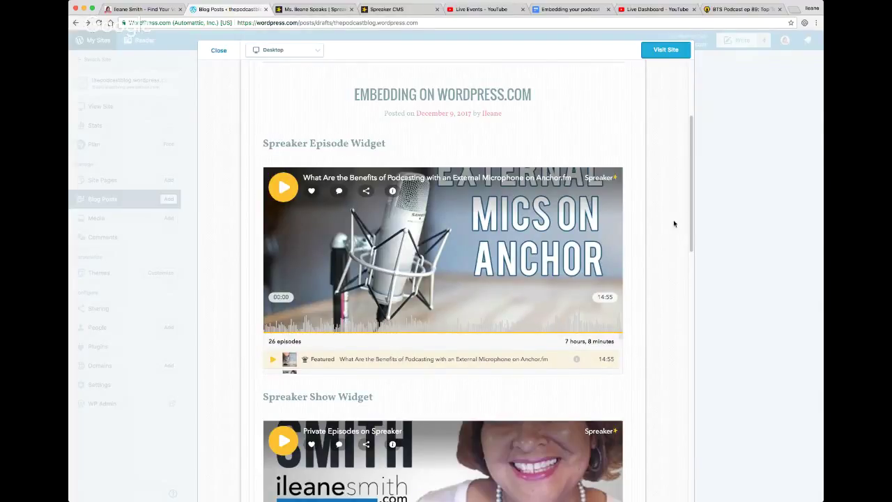
Step: Review the Spreaker Show Widget and the start of the YouTube Embed section in the post preview
scroll(675, 225, "down", 1)
scroll(675, 225, "down", 3)
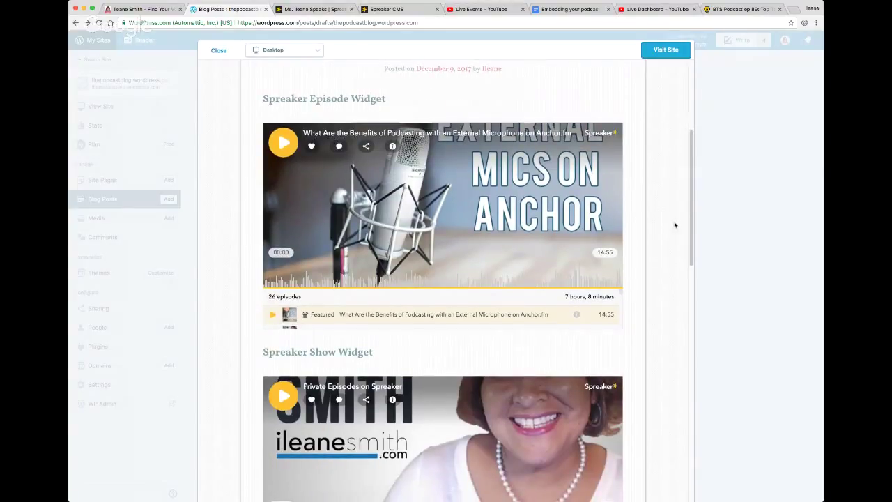
scroll(675, 225, "down", 3)
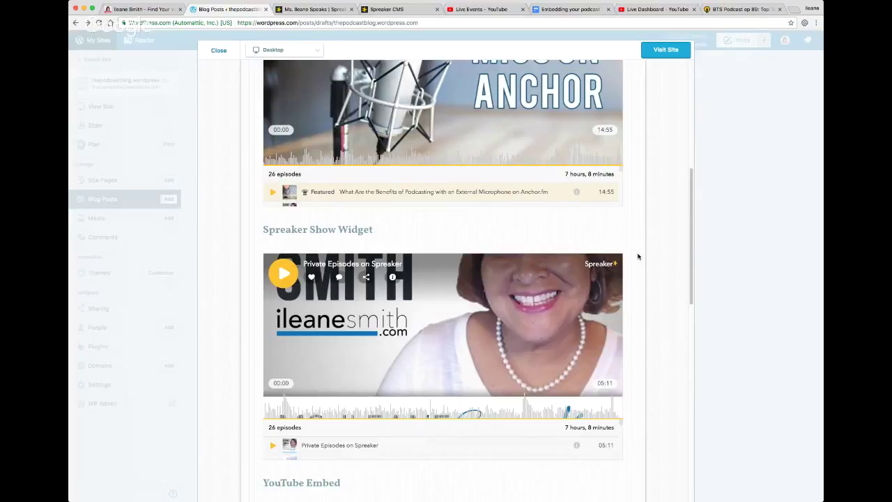
scroll(637, 252, "down", 2)
scroll(637, 252, "down", 1)
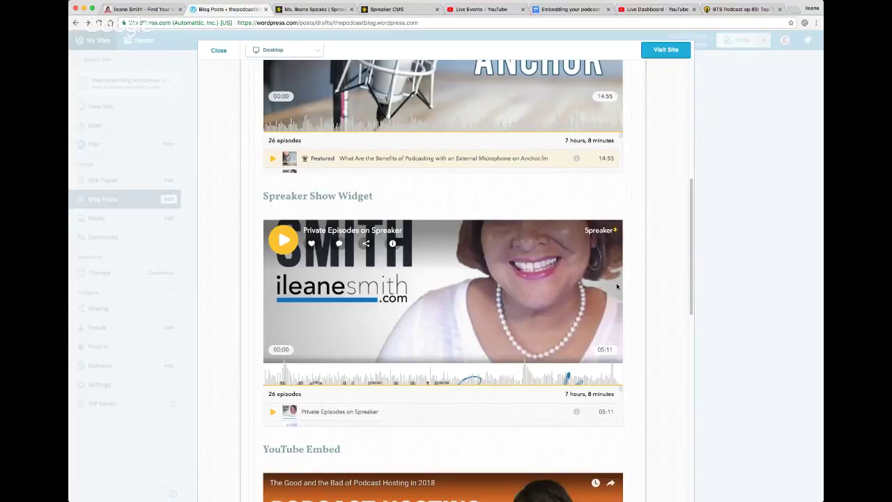
scroll(633, 278, "down", 2)
scroll(633, 278, "up", 3)
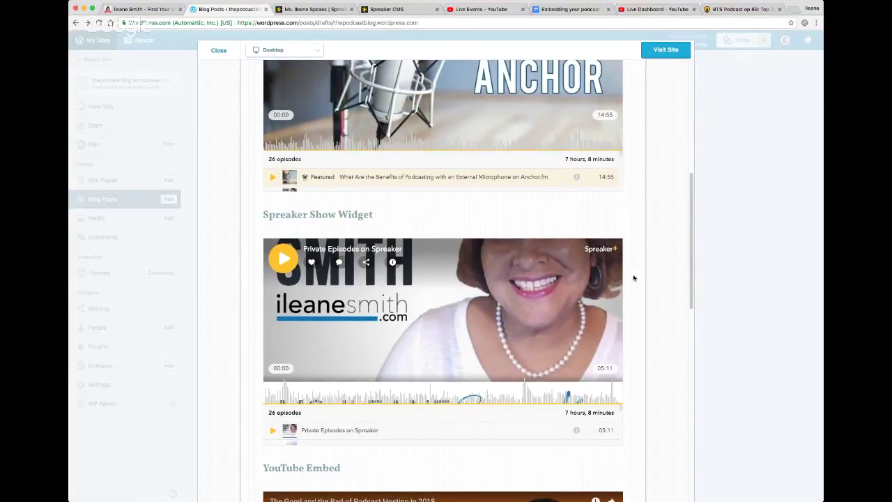
scroll(633, 278, "up", 5)
scroll(634, 279, "up", 6)
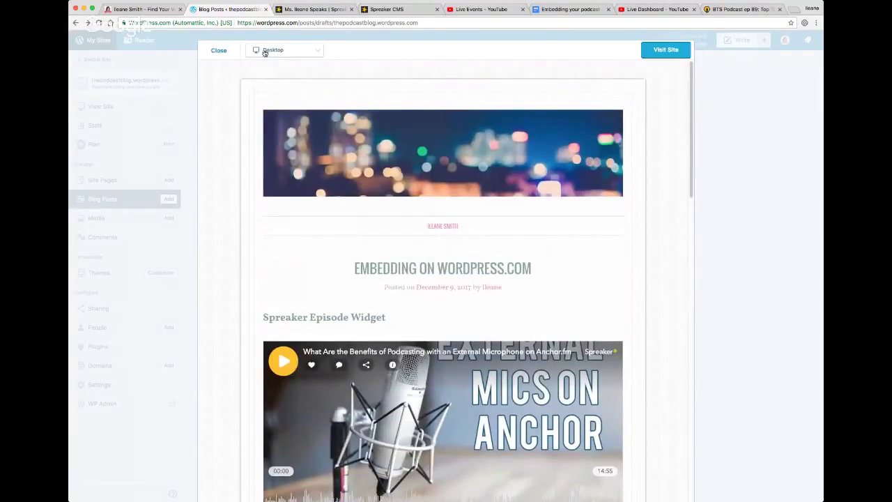
Step: Close the preview, open the "Embedding on WordPress.com" draft for editing and select the URL inside the Spreaker Show Widget shortcode
left_click(217, 51)
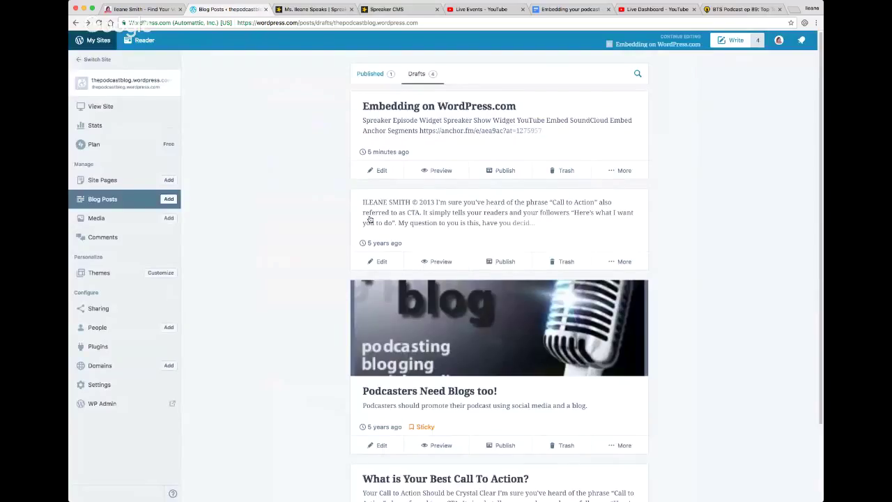
left_click(380, 170)
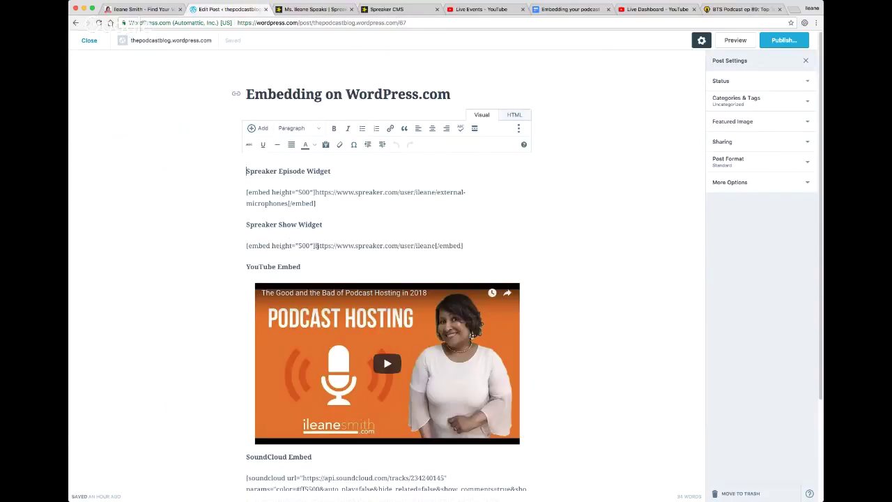
left_click_drag(436, 245, 318, 244)
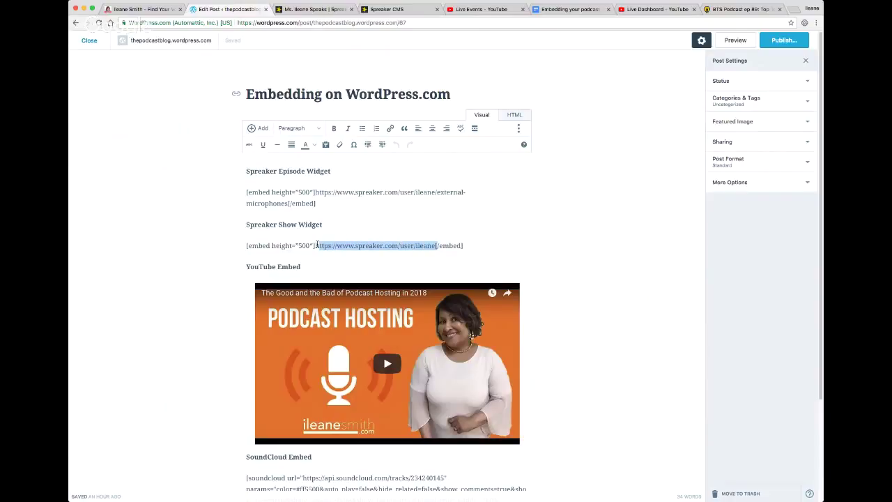
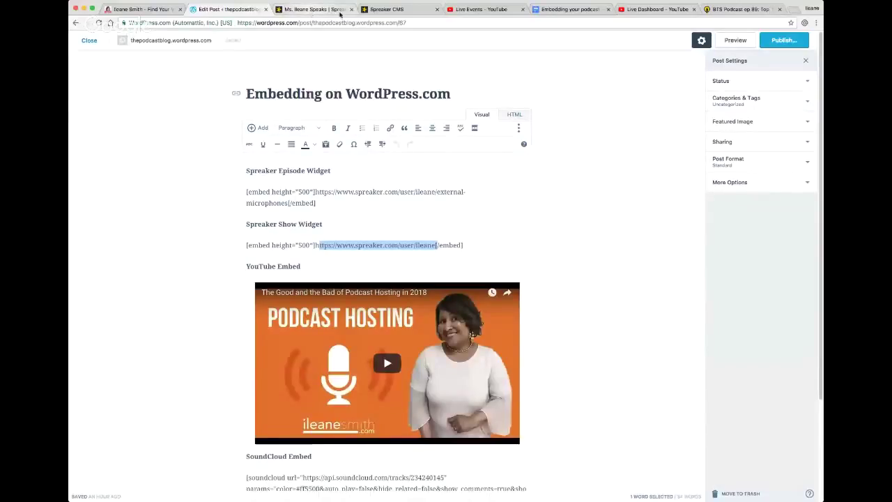
Step: Switch to the public Spreaker show page, dismiss the limited-time offer and look through the episode list
left_click(340, 10)
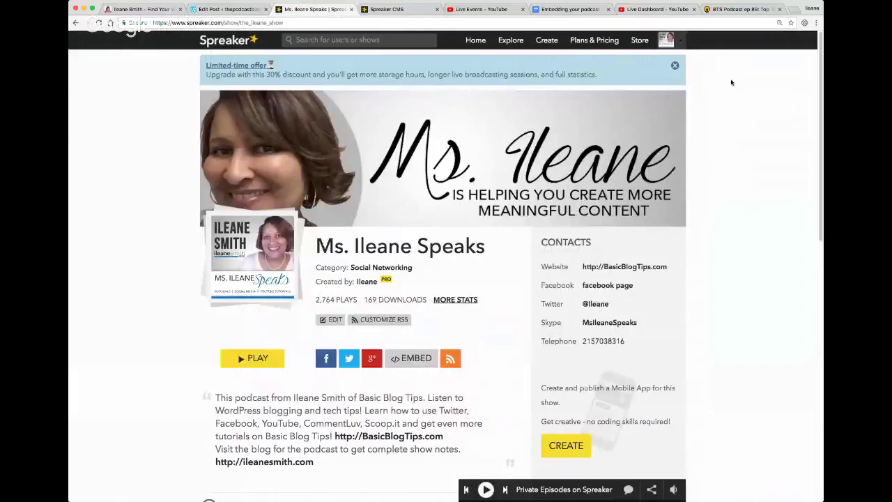
left_click(676, 66)
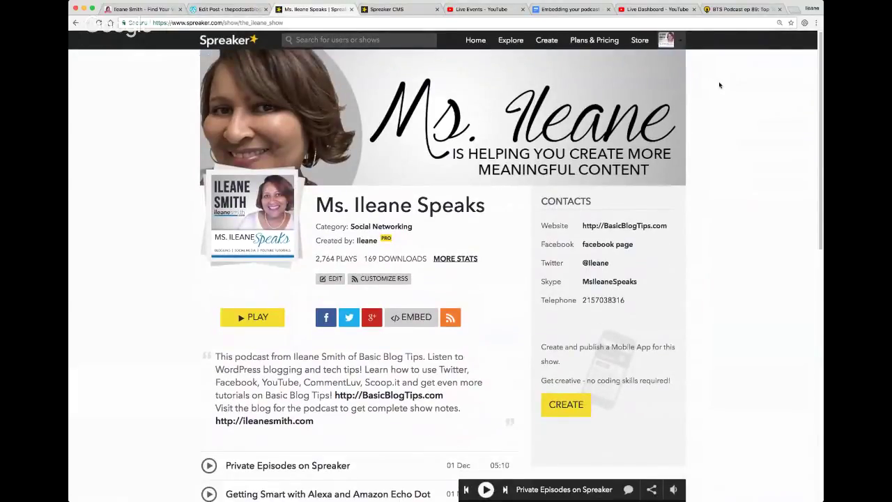
scroll(719, 85, "down", 4)
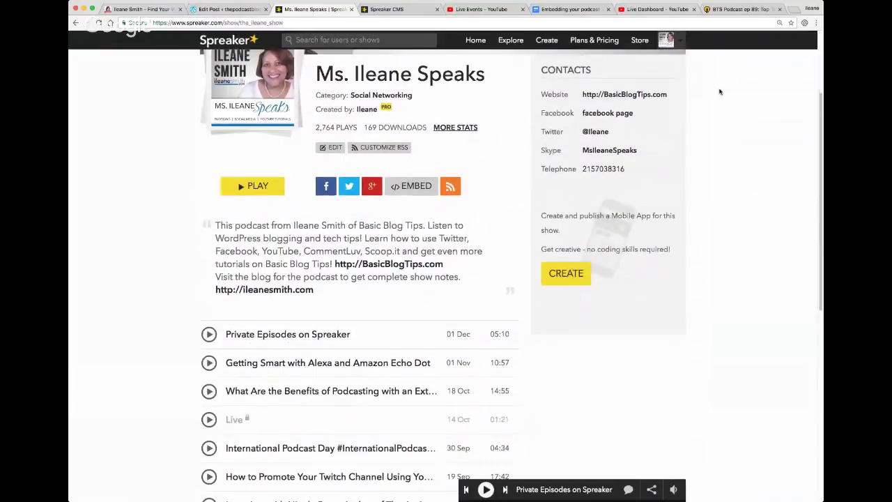
scroll(719, 92, "down", 10)
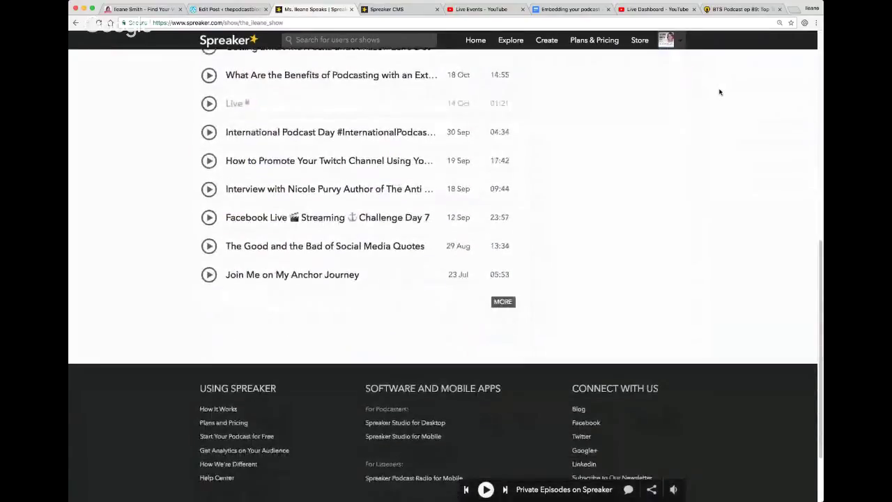
scroll(720, 92, "up", 6)
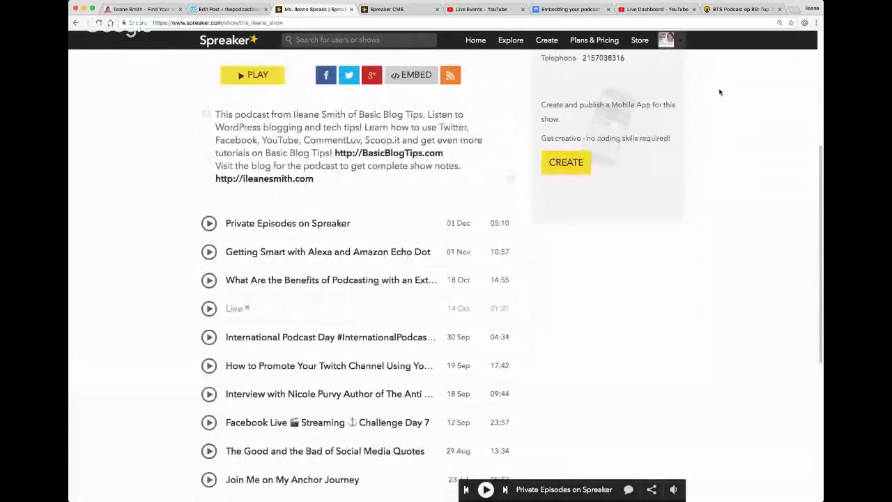
scroll(720, 91, "up", 7)
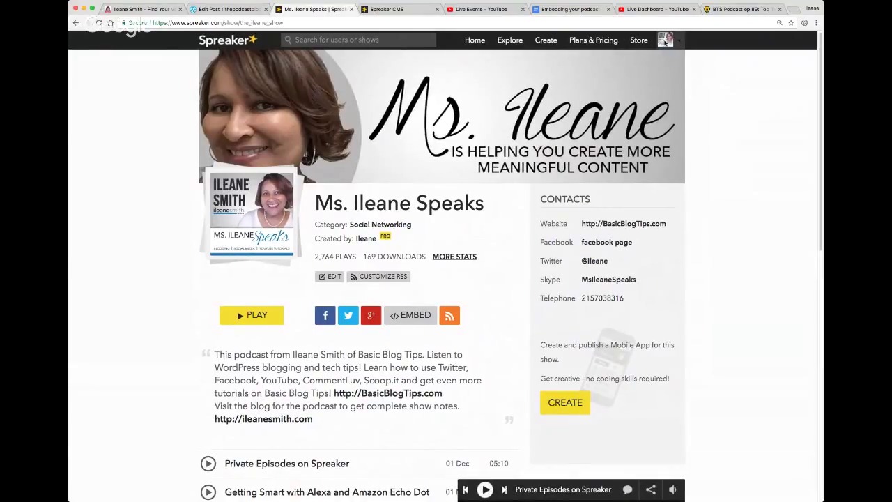
Step: Go to the Spreaker dashboard and open the embed settings of the existing show
left_click(666, 40)
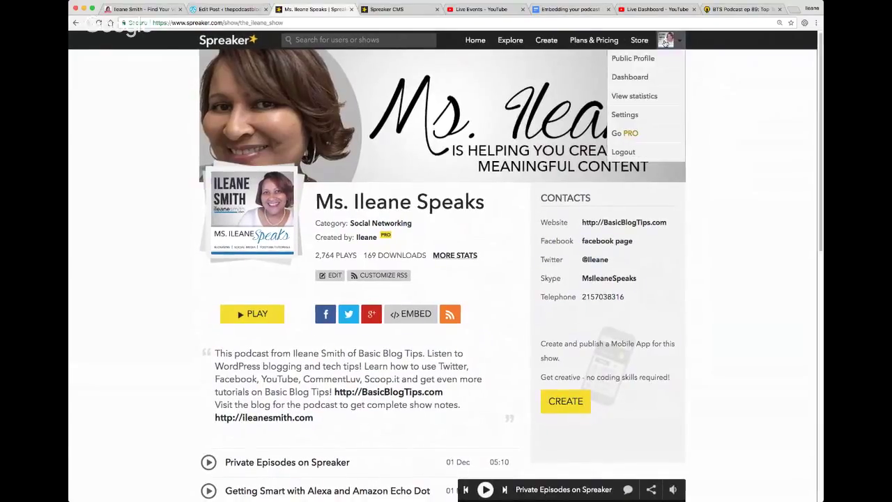
left_click(652, 76)
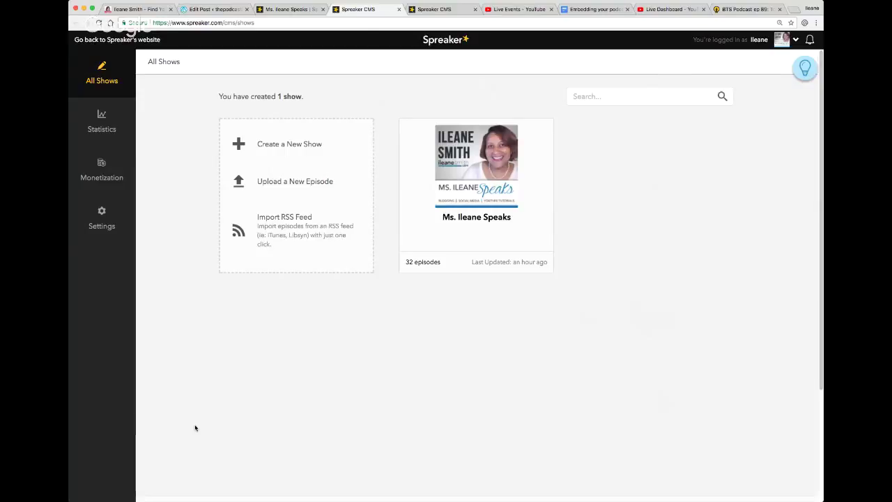
mouse_move(486, 210)
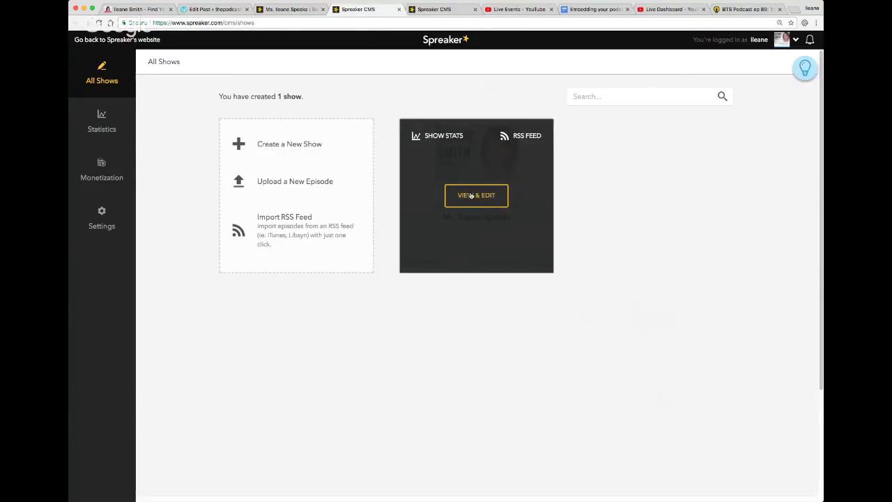
left_click(471, 196)
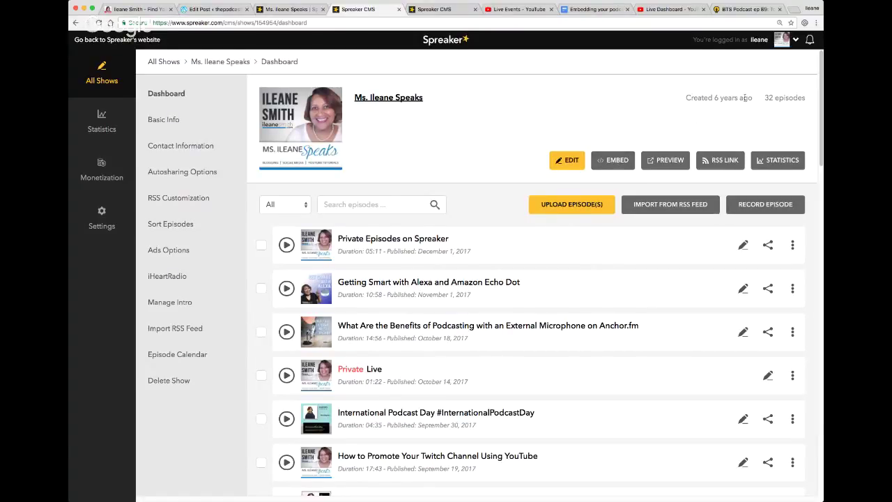
left_click(615, 161)
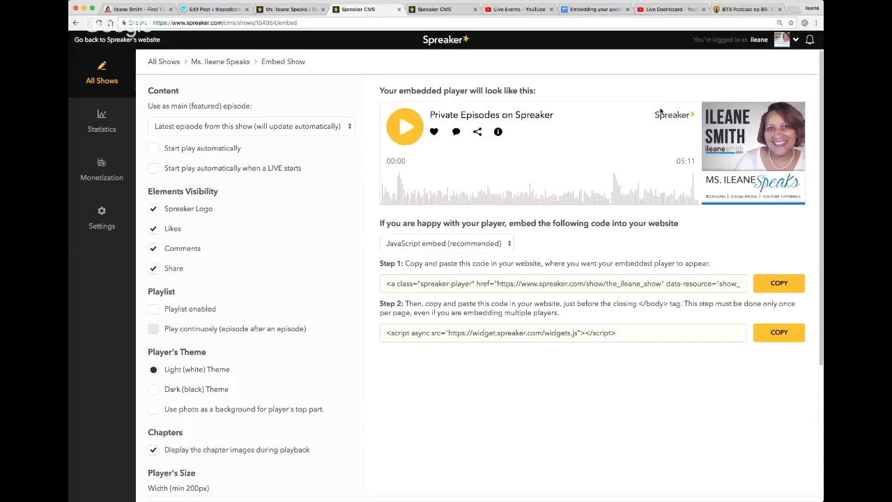
Step: Hide the Spreaker logo on the embedded player and set its theme to Dark (black)
left_click(153, 209)
left_click(154, 389)
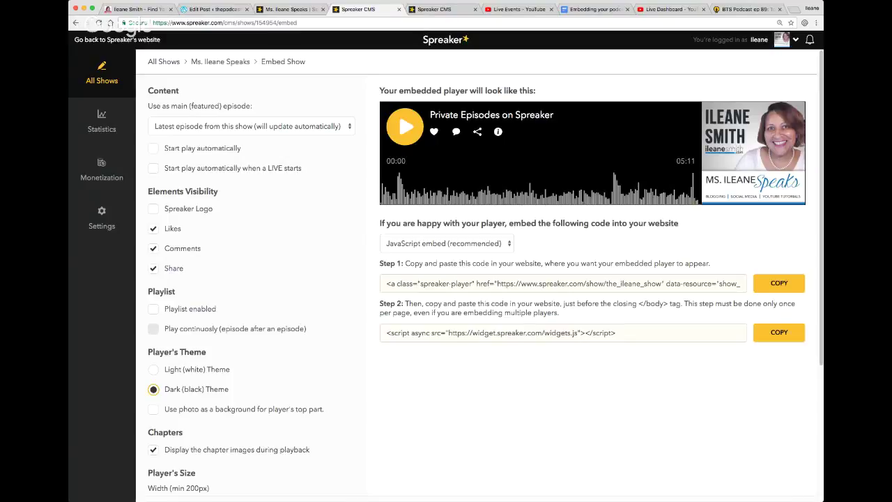
Step: Look at the podcast player embedded on the Better Than Success page and return to the show's embed settings
left_click(732, 9)
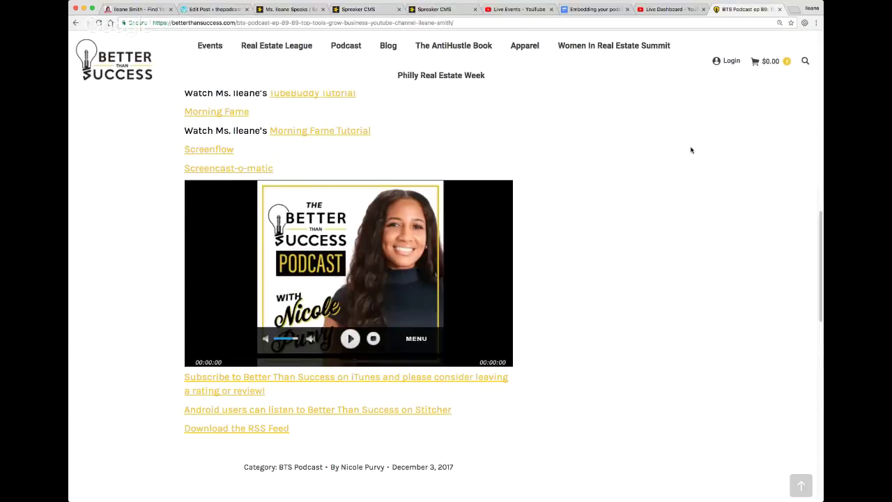
left_click(285, 10)
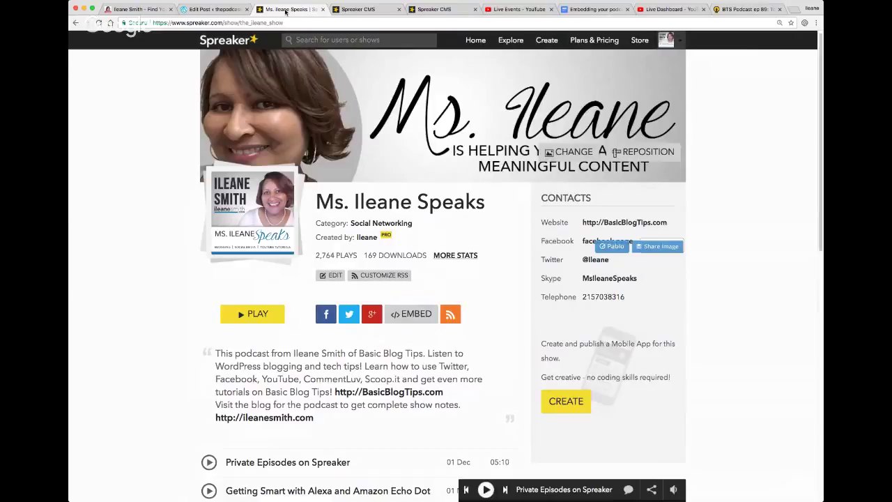
left_click(347, 10)
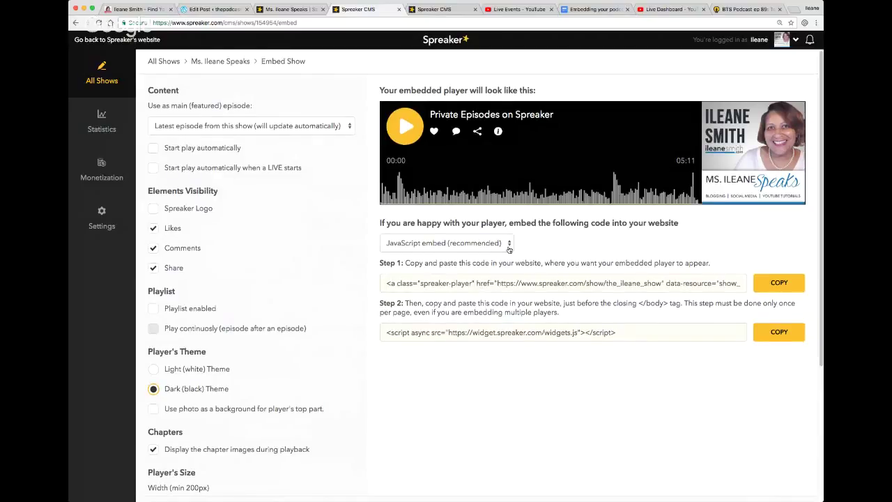
Step: Compare the Iframe and WordPress versions of the player's embed code, finishing with Iframe embed selected
left_click(508, 244)
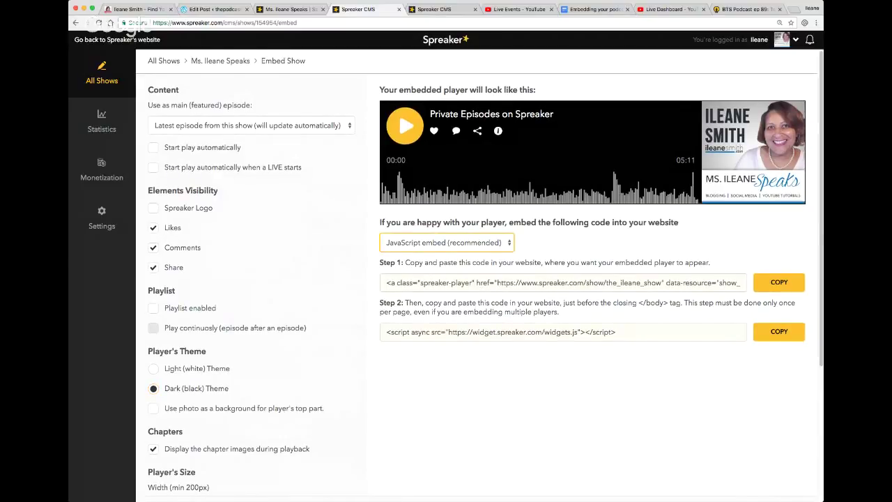
left_click(476, 255)
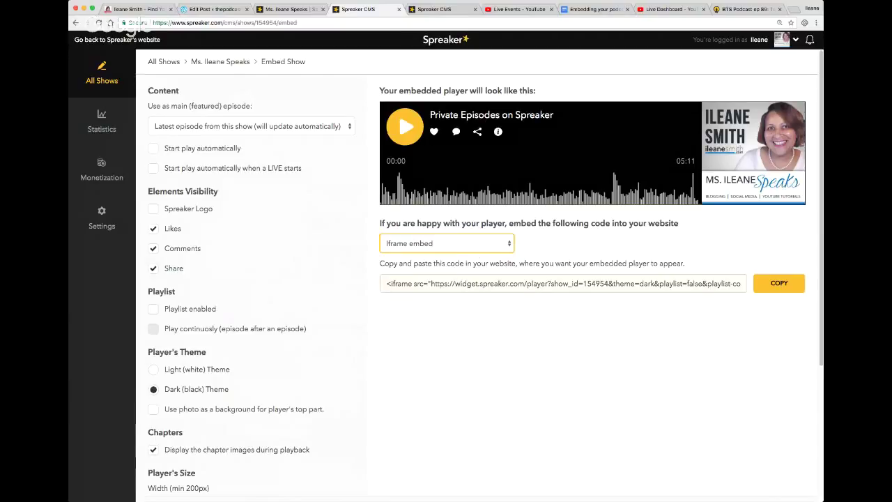
key("Down")
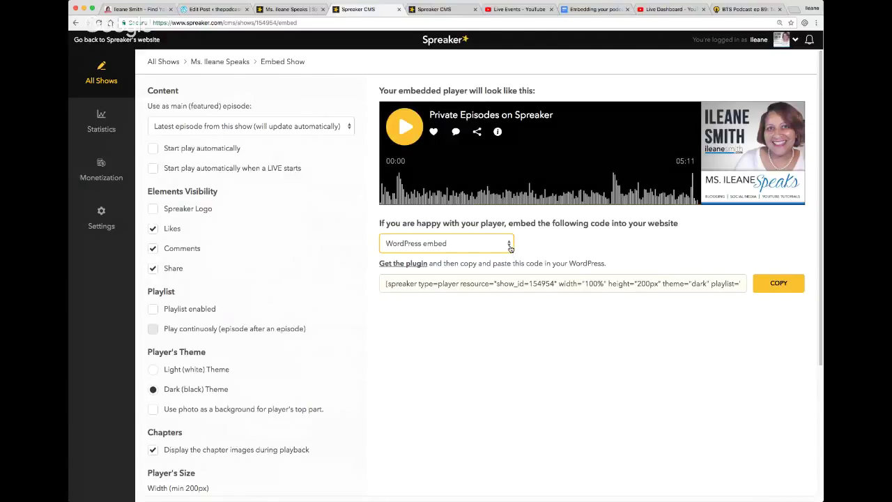
scroll(510, 249, "down", 1)
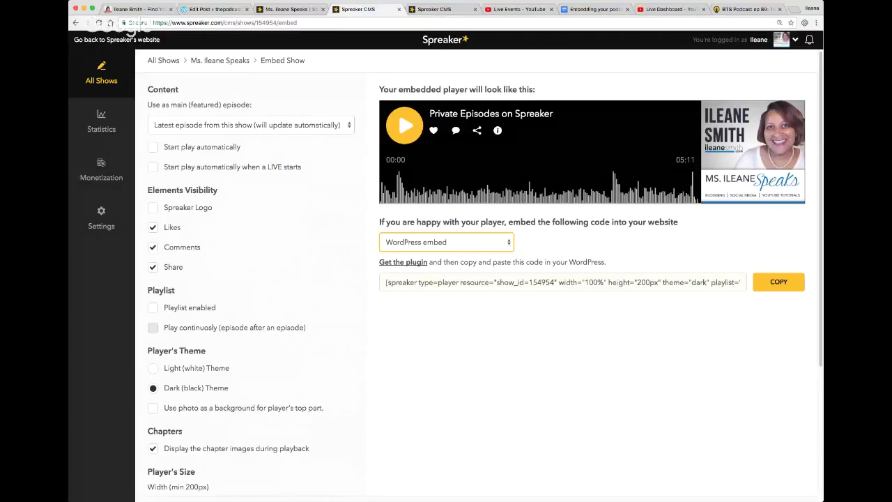
left_click(387, 283)
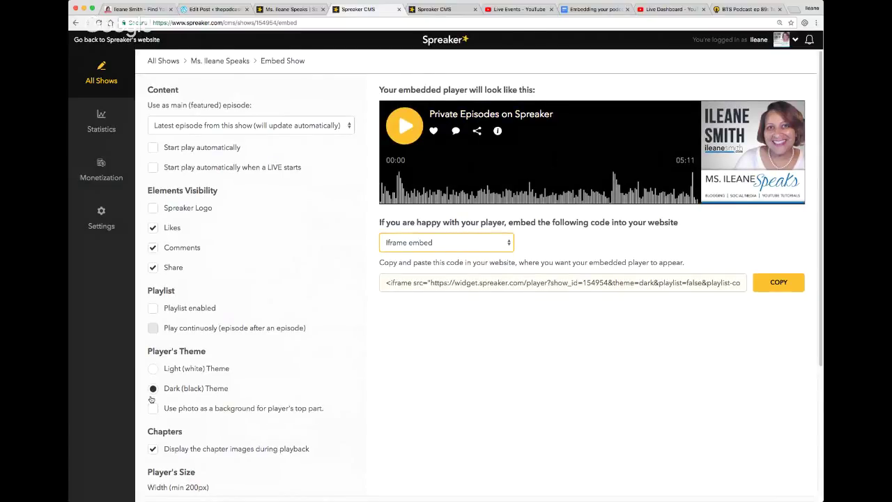
Step: Use a photo as the background for the player's top part and set the player's height to 600 px
left_click(153, 410)
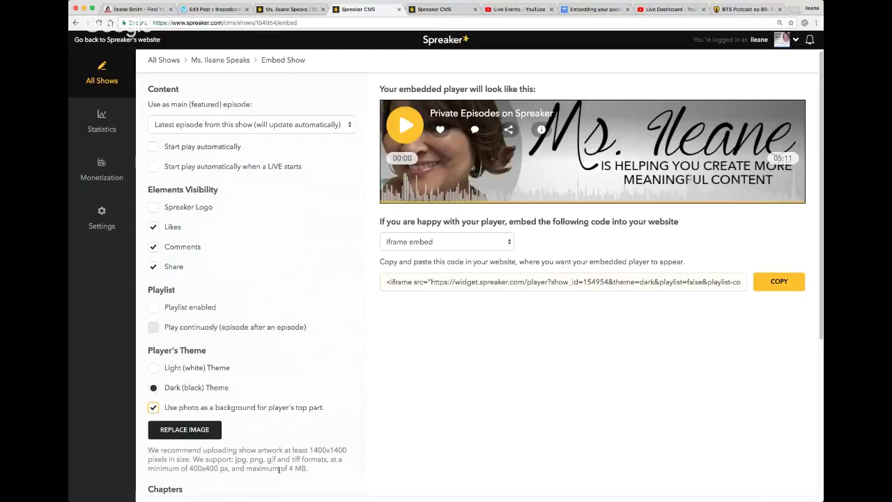
scroll(279, 459, "down", 2)
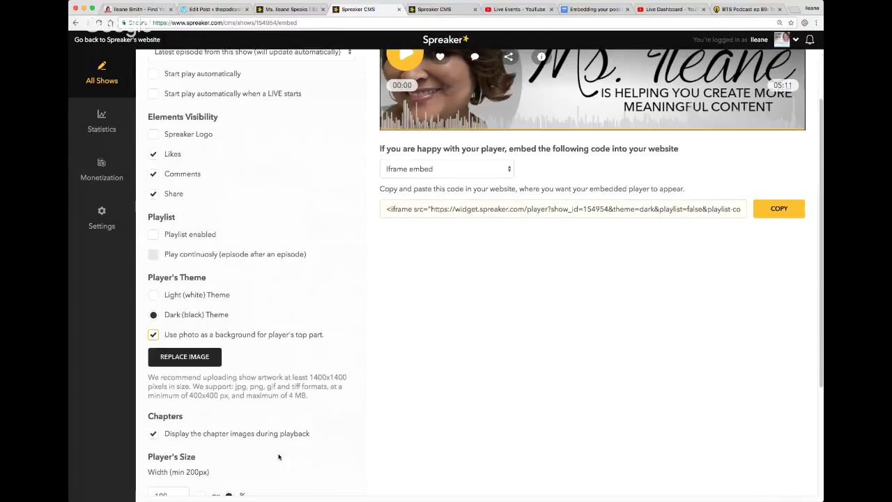
scroll(278, 456, "down", 1)
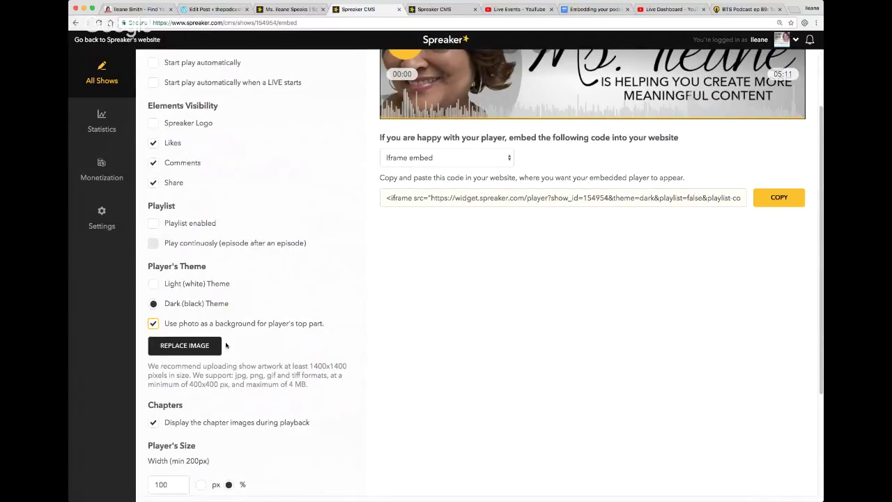
scroll(260, 424, "down", 1)
scroll(261, 425, "down", 2)
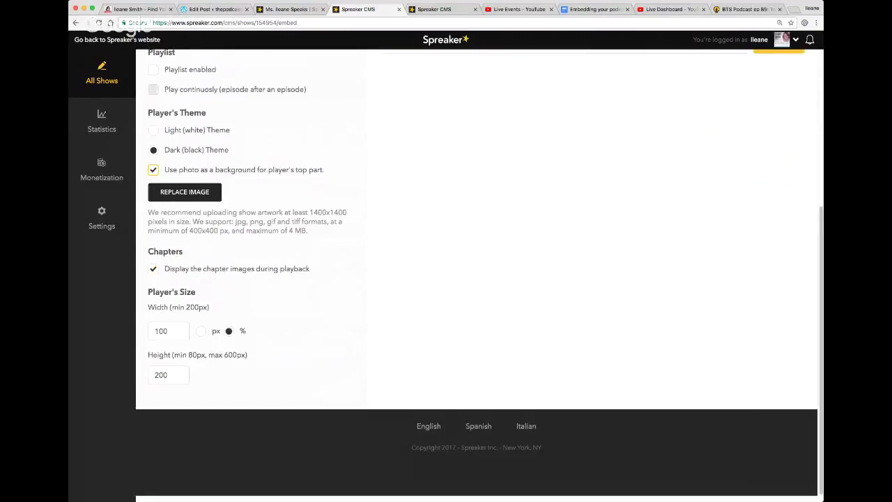
double_click(171, 375)
type("600")
left_click(414, 321)
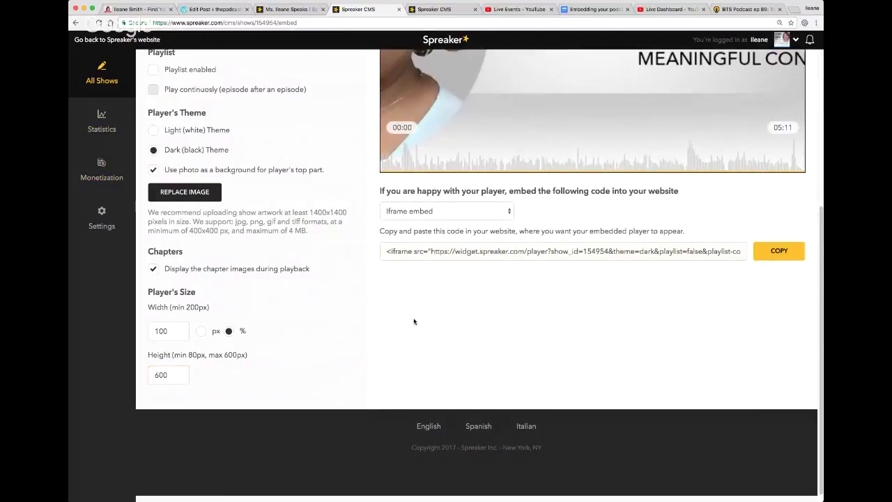
Step: Turn off the photo background for the player's top part and check the player's size settings and preview
scroll(414, 321, "up", 3)
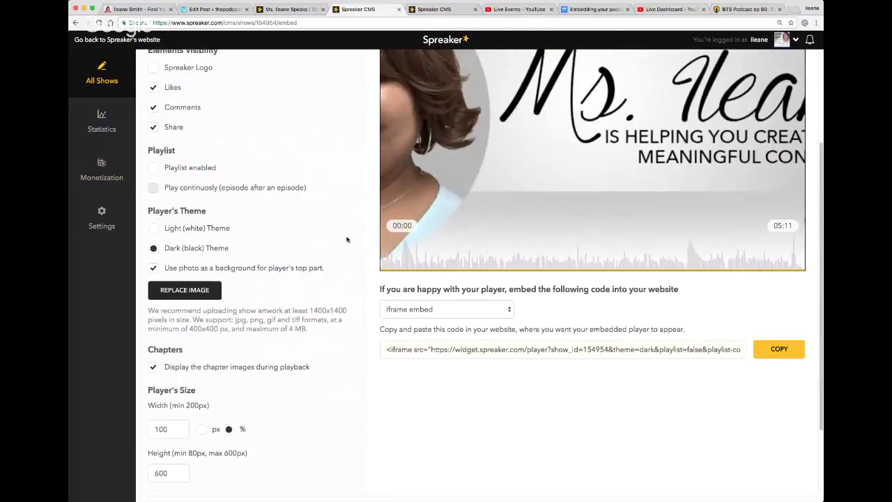
scroll(347, 239, "up", 2)
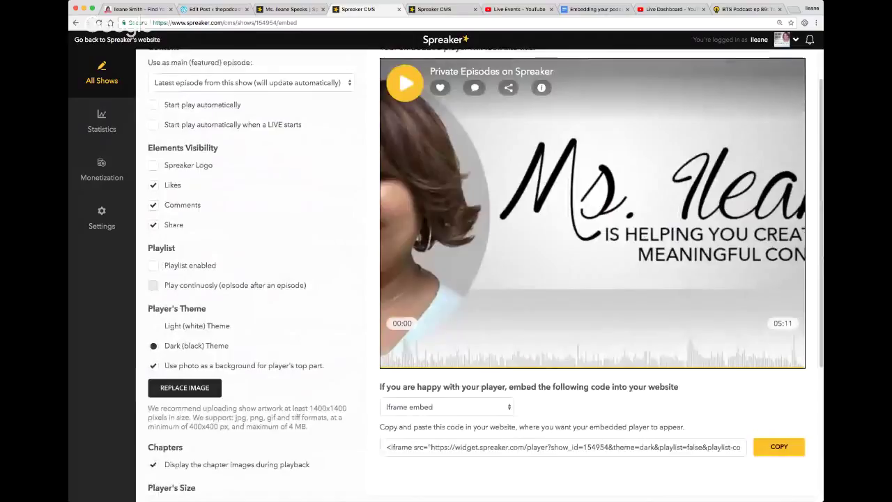
left_click(153, 365)
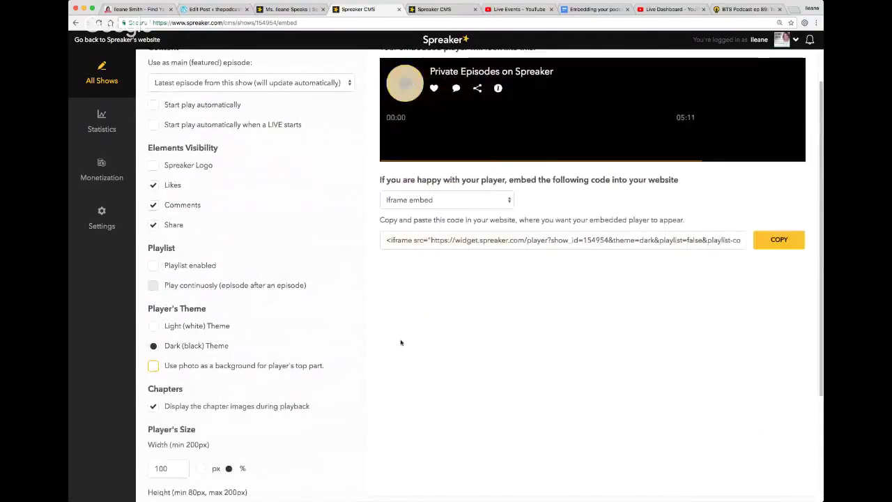
scroll(488, 332, "down", 4)
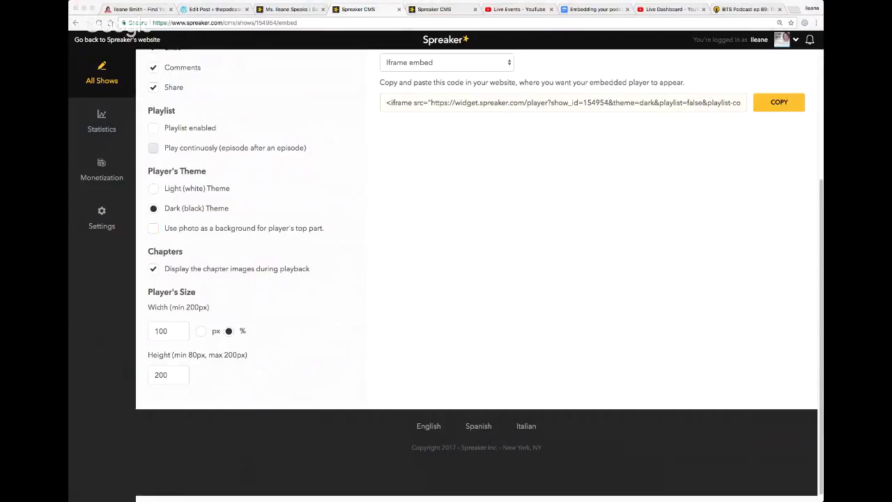
left_click(112, 274)
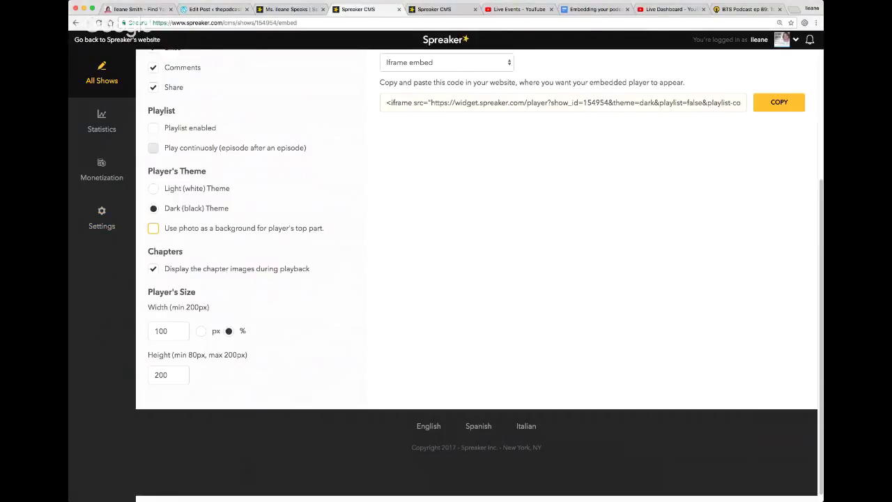
scroll(596, 146, "up", 1)
scroll(593, 143, "up", 4)
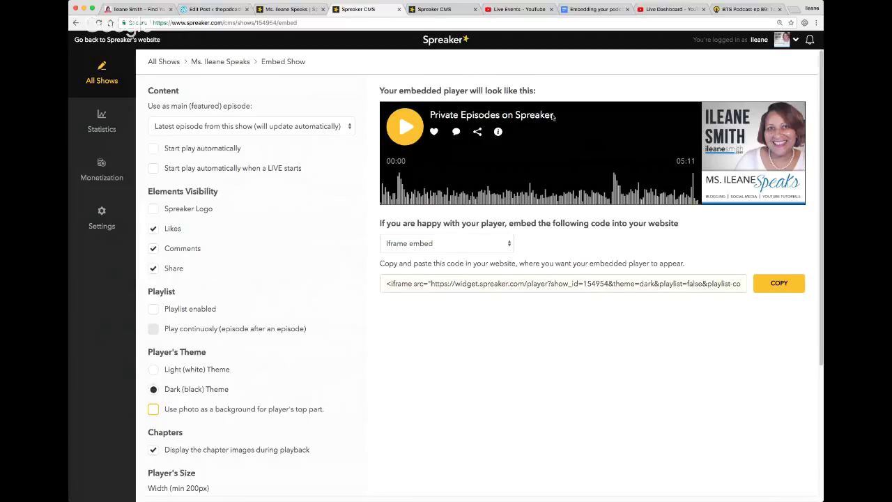
Step: Go to soundcloud.com in place of the Spreaker show page and open the account's own profile
left_click(292, 10)
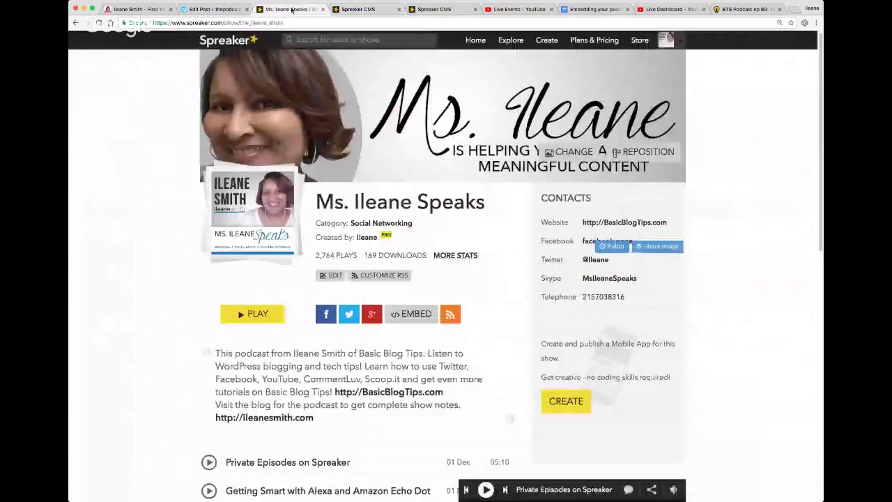
left_click(303, 23)
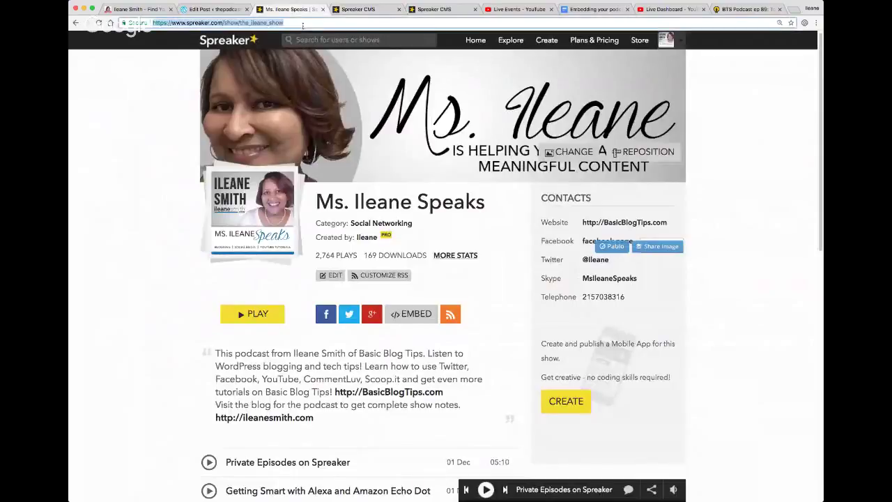
type("soundcloud.com")
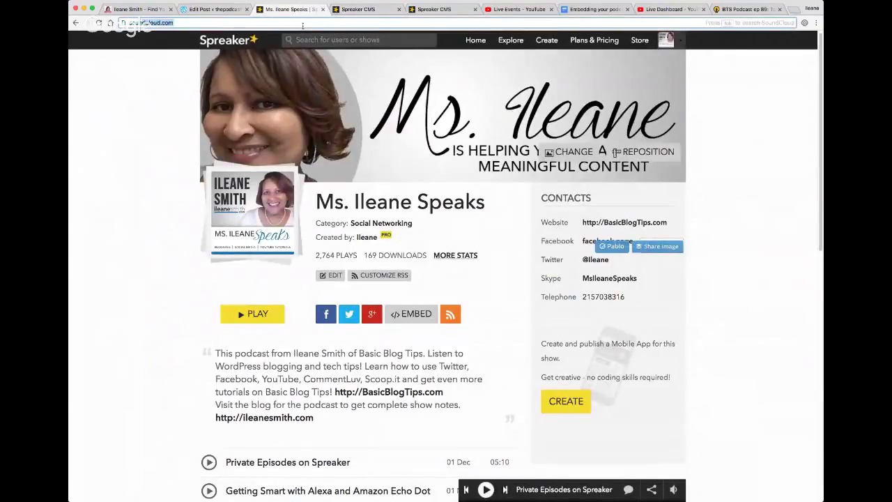
key("Return")
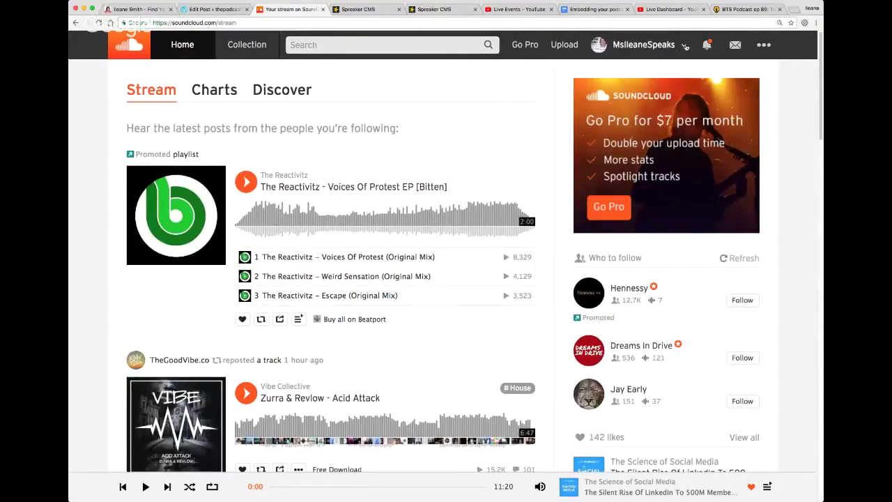
left_click(685, 46)
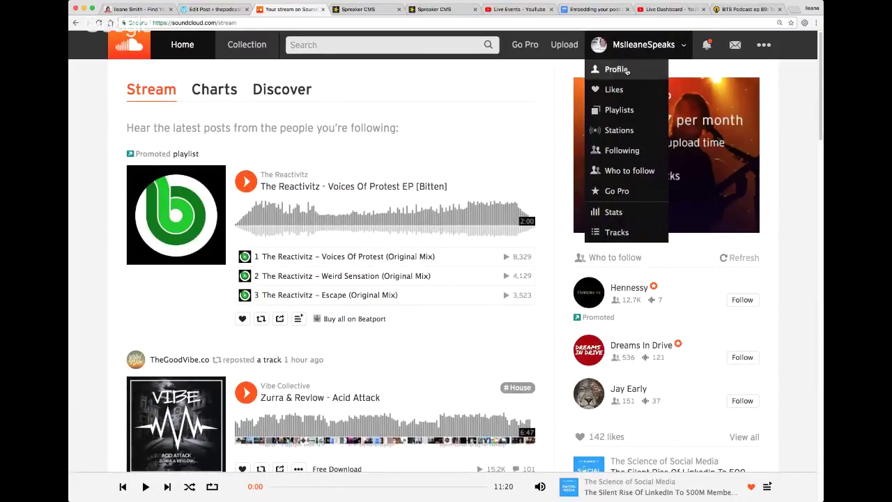
left_click(628, 69)
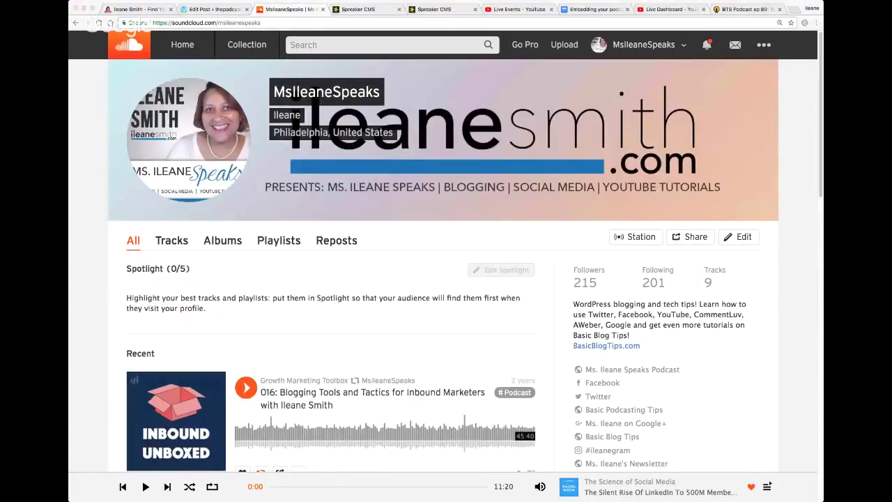
Step: Find the profile's track "Your Path to a Better YouTube Channel Part Two" and open its embed options
left_click(802, 196)
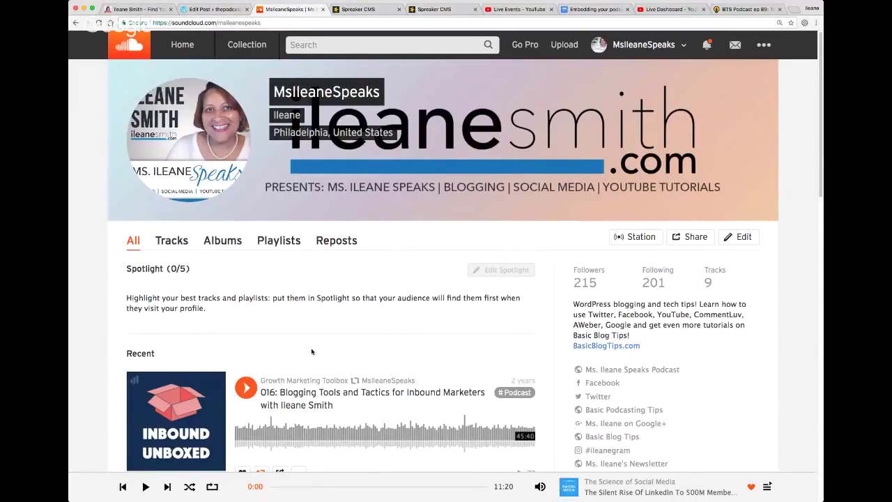
scroll(312, 350, "down", 1)
scroll(312, 350, "down", 8)
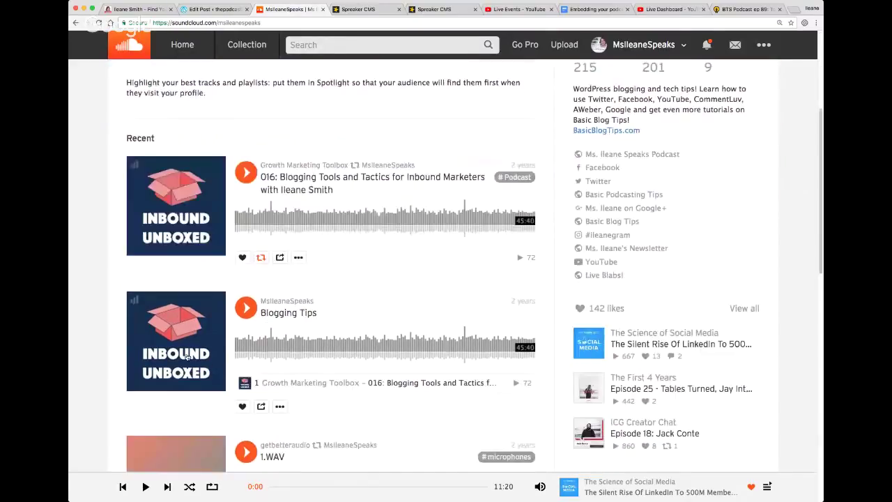
scroll(192, 358, "down", 1)
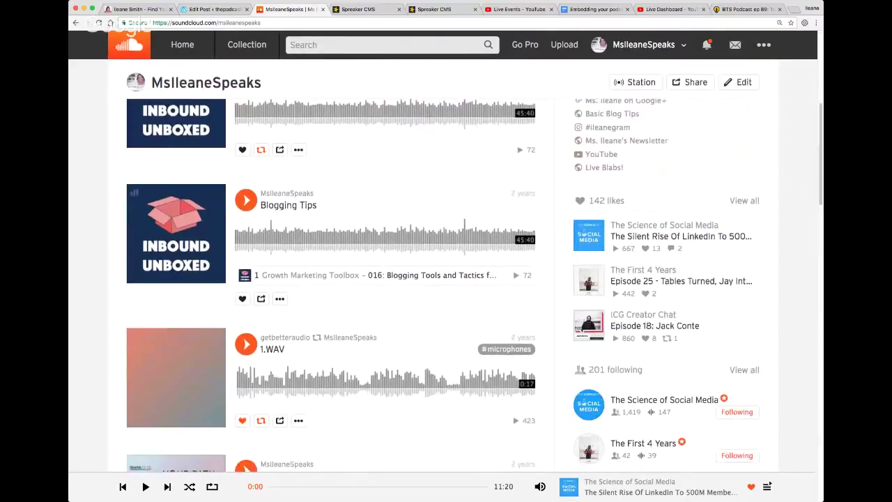
scroll(78, 200, "up", 8)
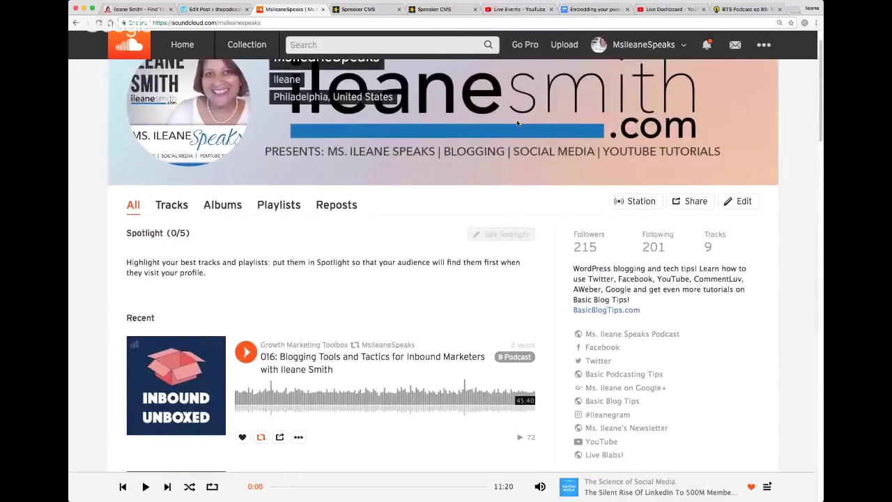
left_click(172, 203)
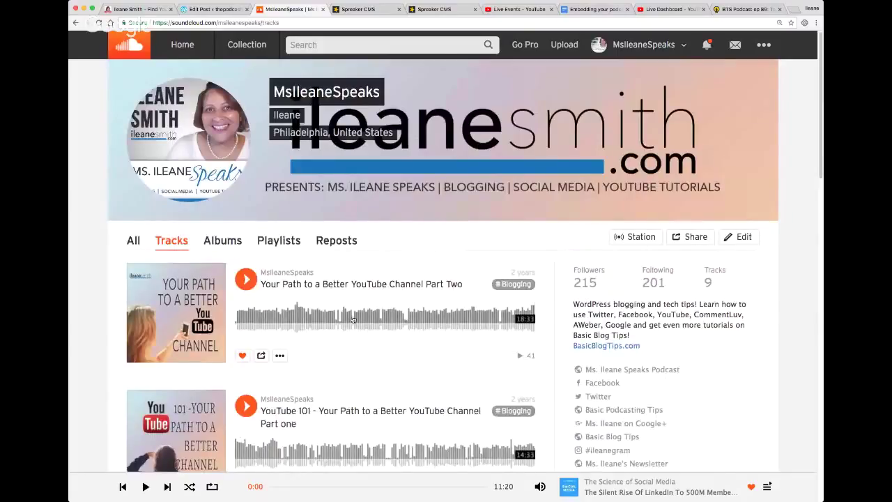
left_click(261, 356)
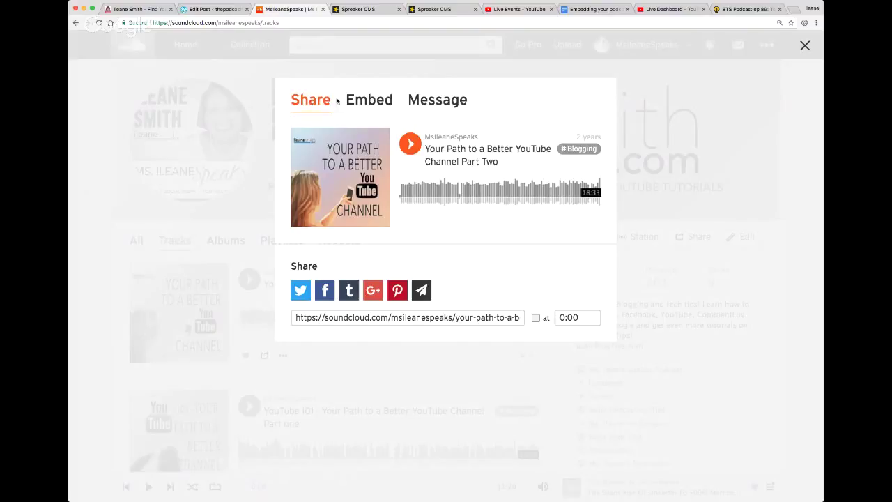
left_click(372, 103)
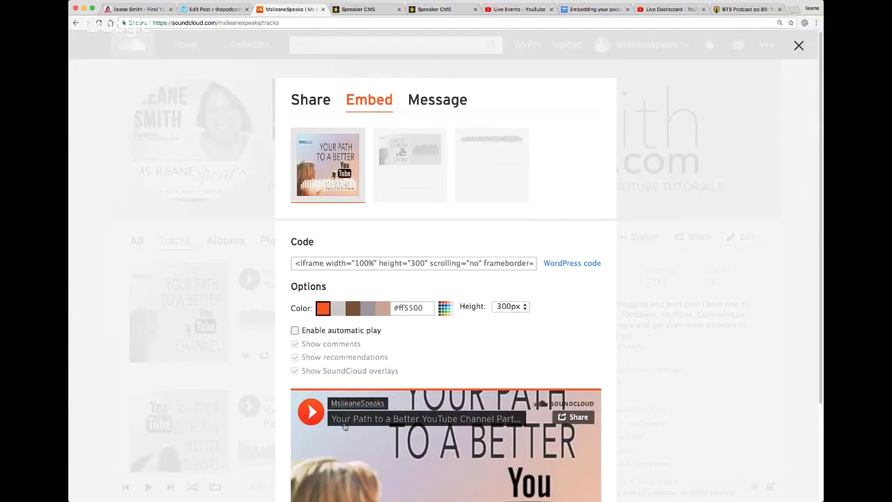
Step: Try the preset player colours #cdc5c9, #9c949c, #795137, #ff5500 and #cca494 on the SoundCloud embed
left_click(338, 310)
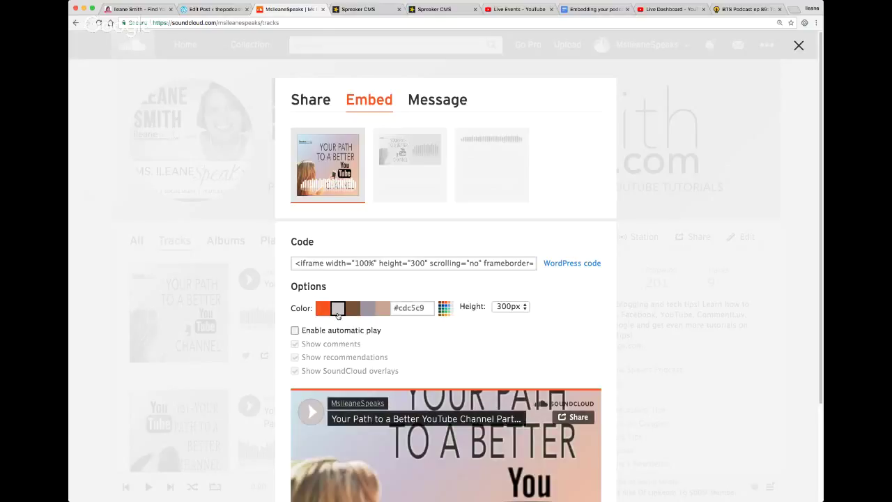
scroll(490, 331, "down", 2)
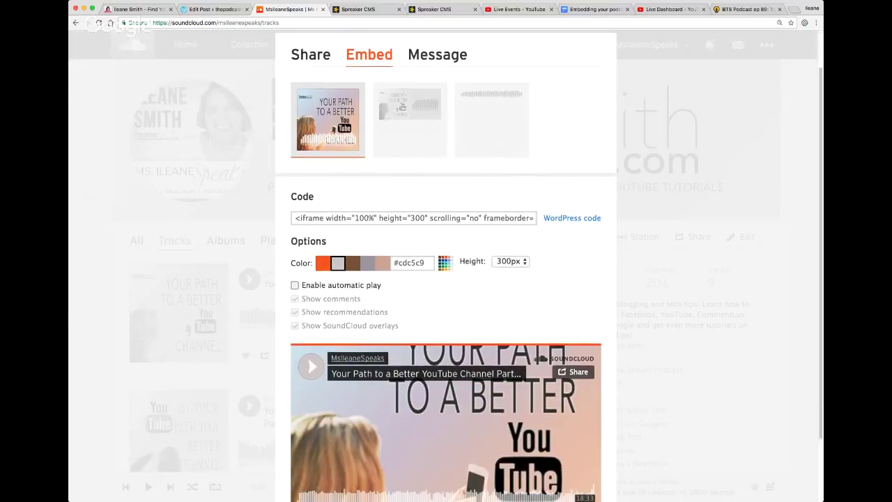
left_click(368, 265)
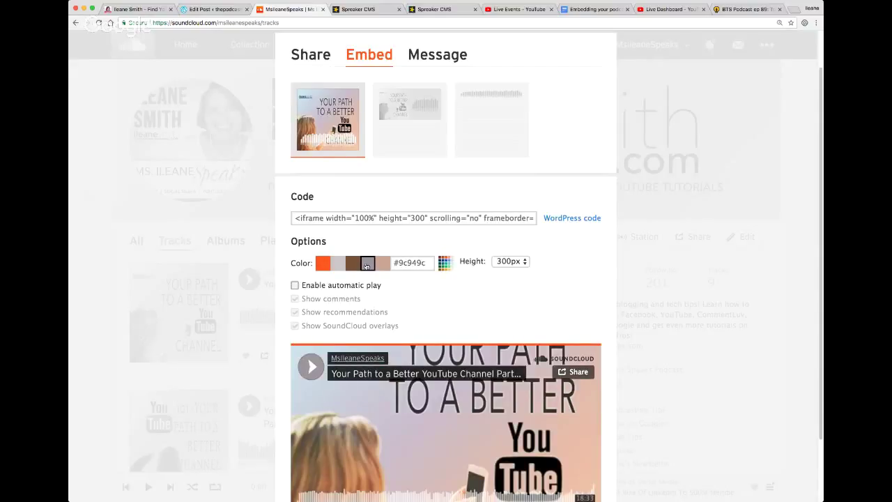
left_click(352, 265)
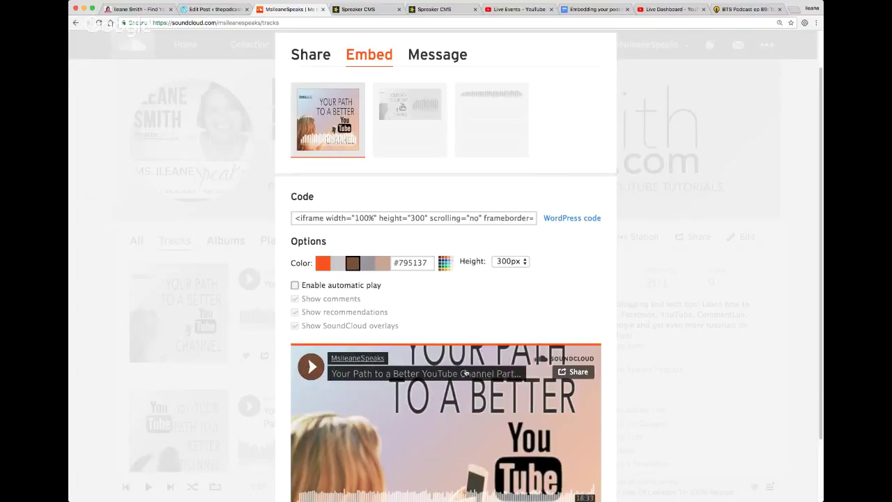
scroll(600, 352, "down", 3)
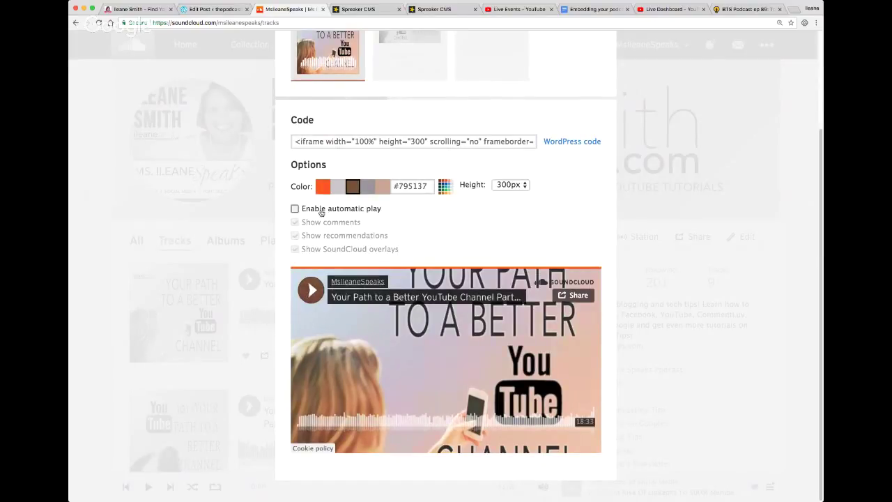
left_click(323, 186)
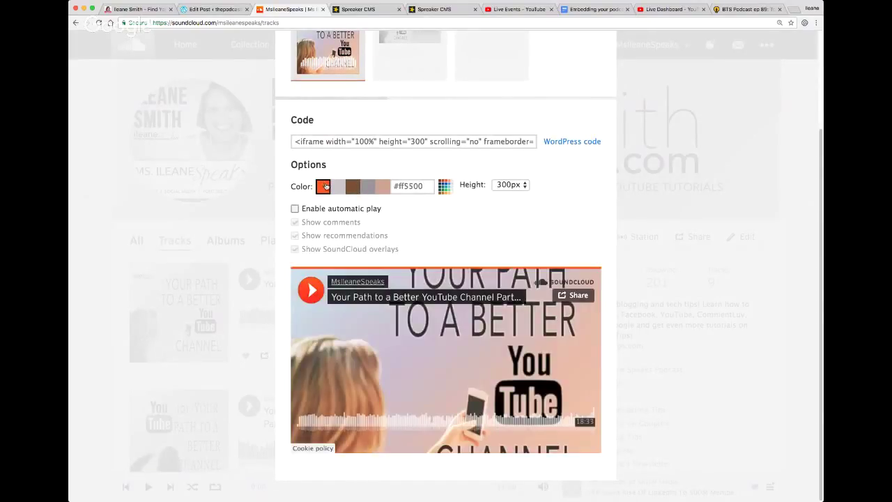
left_click(384, 188)
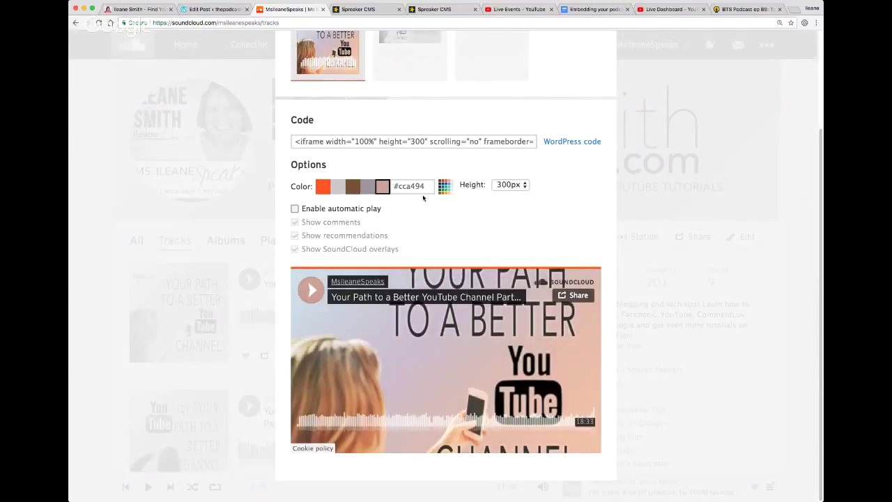
Step: Give the SoundCloud embed player a custom dark green colour, #116e2f
left_click(444, 187)
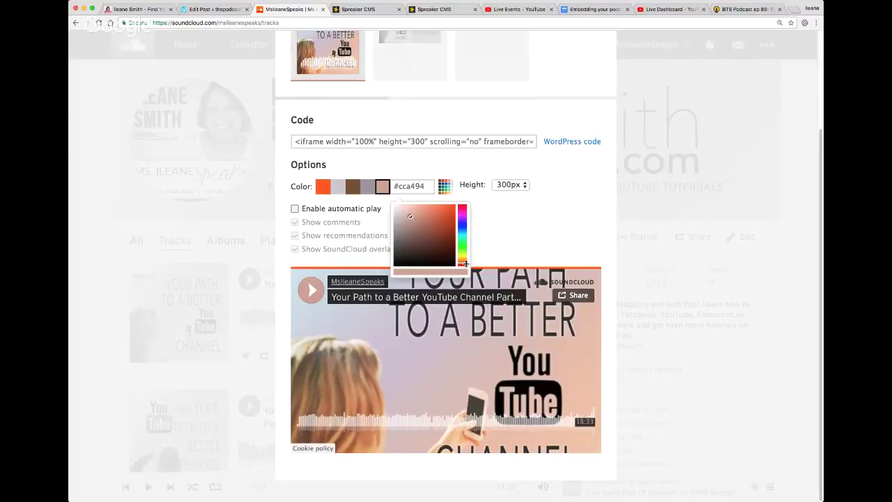
left_click_drag(464, 265, 464, 242)
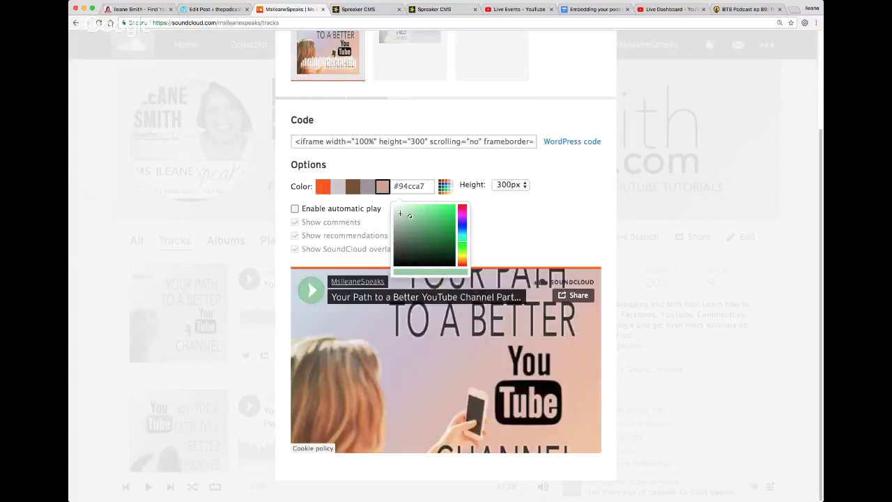
left_click(410, 217)
left_click_drag(410, 217, 446, 240)
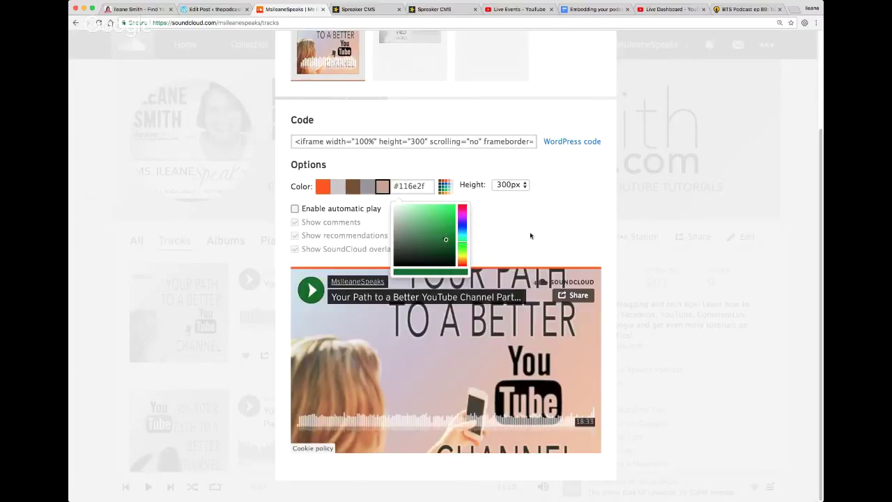
left_click(505, 216)
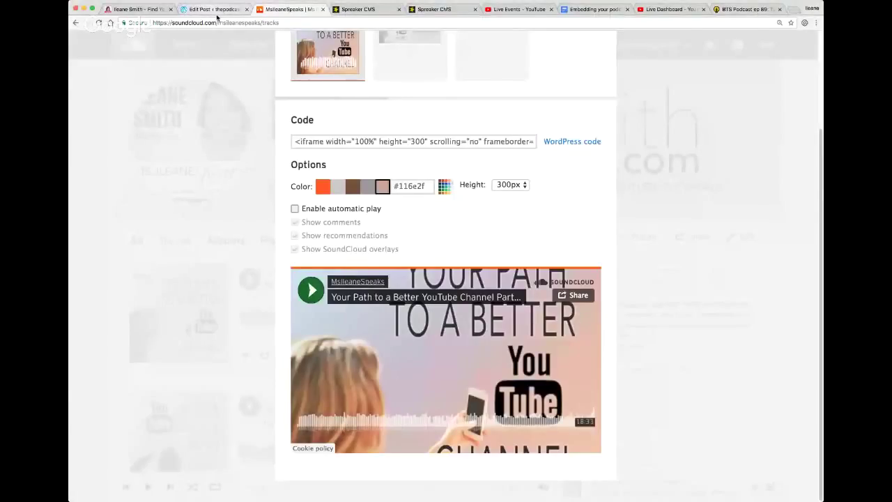
Step: Return to the WordPress.com post "Embedding on WordPress.com" and review its Spreaker, YouTube, SoundCloud and Anchor embed entries
left_click(216, 11)
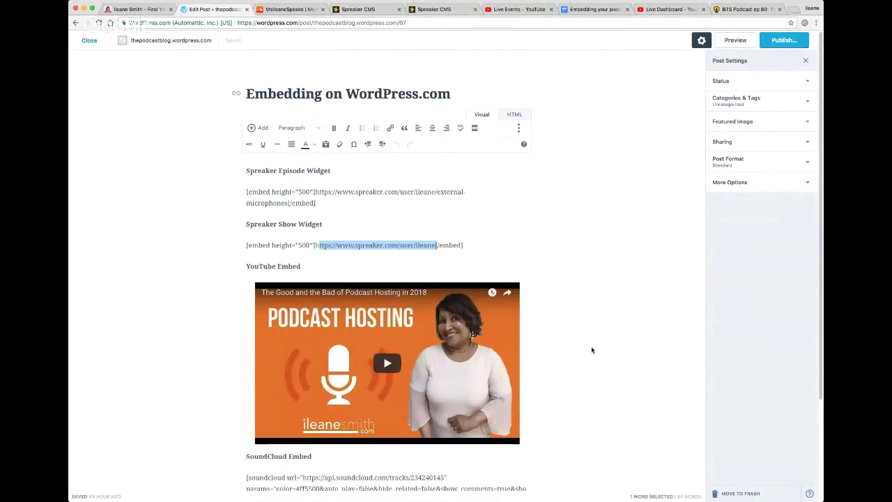
scroll(598, 311, "down", 3)
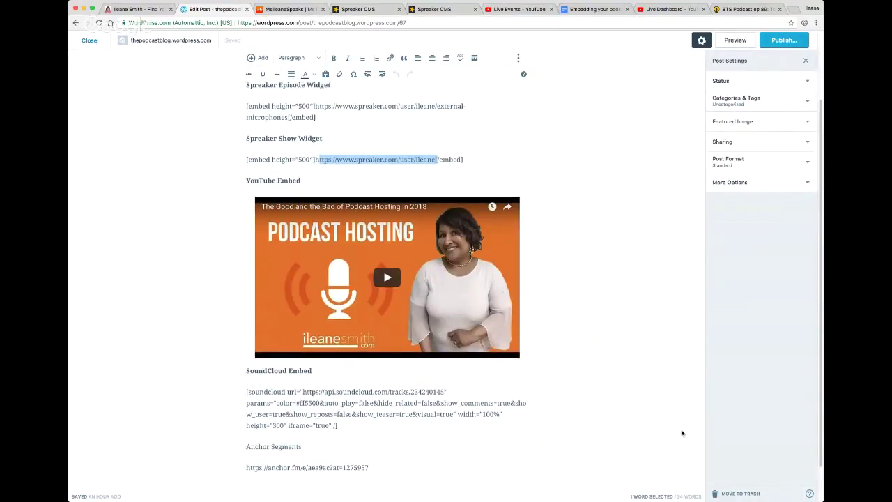
scroll(510, 93, "up", 2)
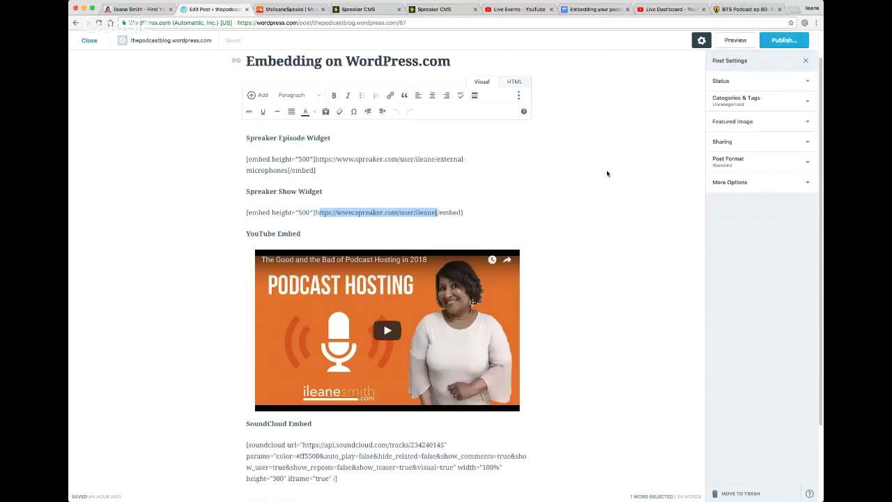
scroll(606, 169, "up", 1)
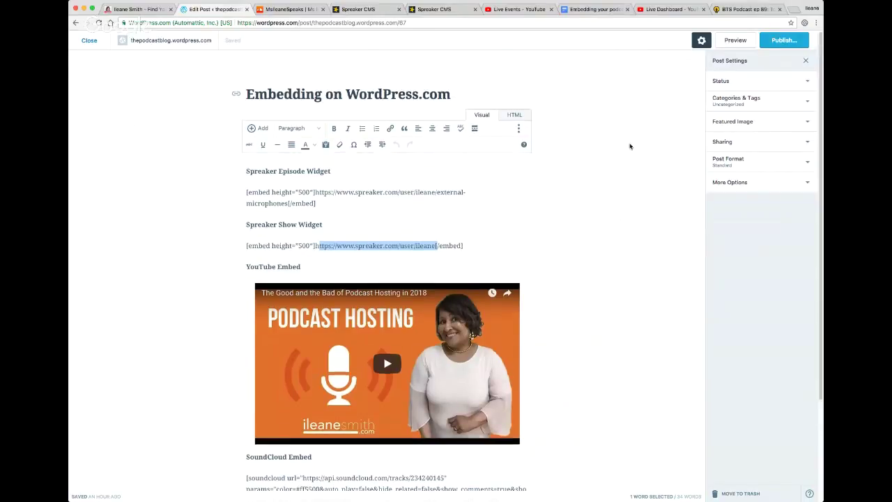
Step: Preview the post and look through its embedded players from the Spreaker Episode Widget to the SoundCloud Embed and back
left_click(735, 40)
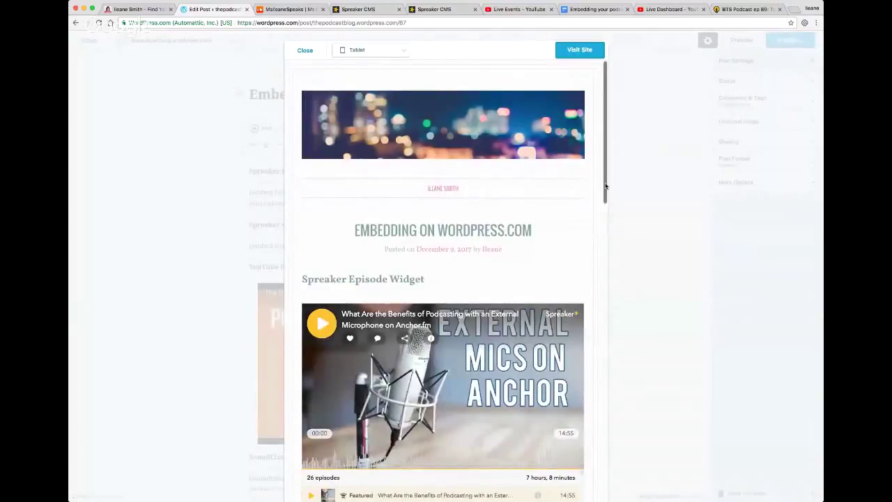
left_click_drag(606, 187, 617, 462)
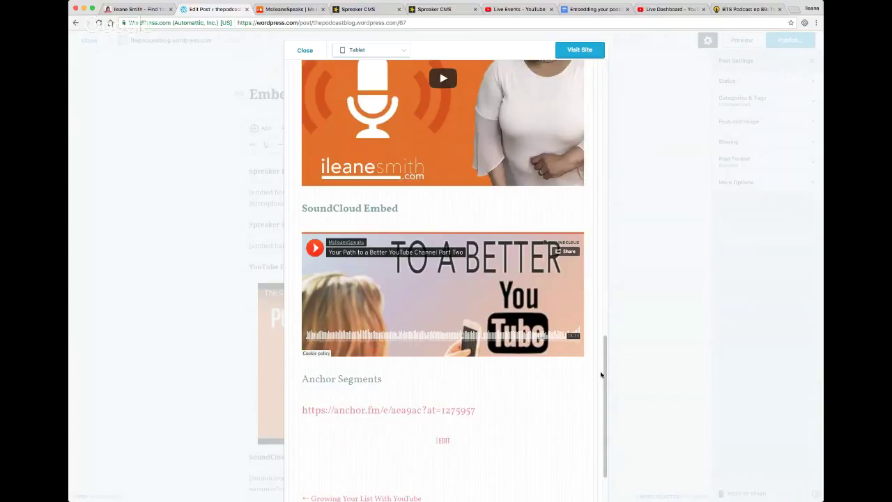
left_click_drag(607, 380, 604, 207)
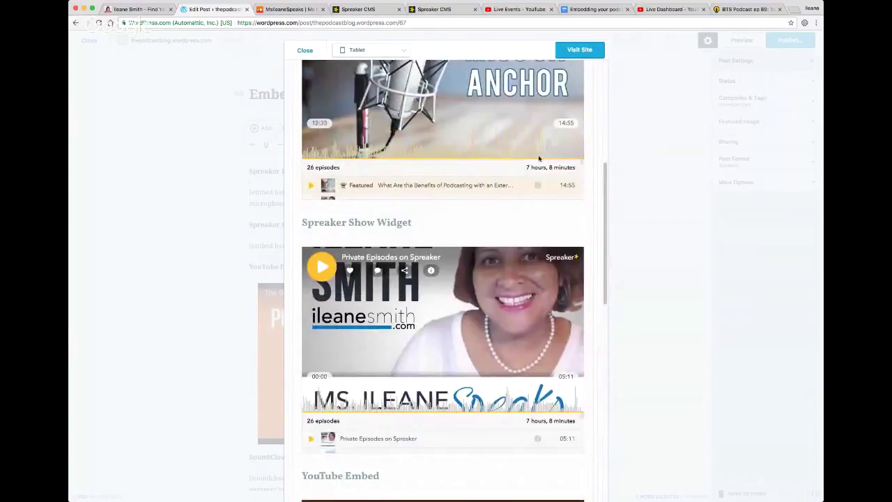
Step: Test the Spreaker Show Widget in the preview by playing a later part of the episode, pause it and view the YouTube Embed
left_click_drag(605, 193, 595, 245)
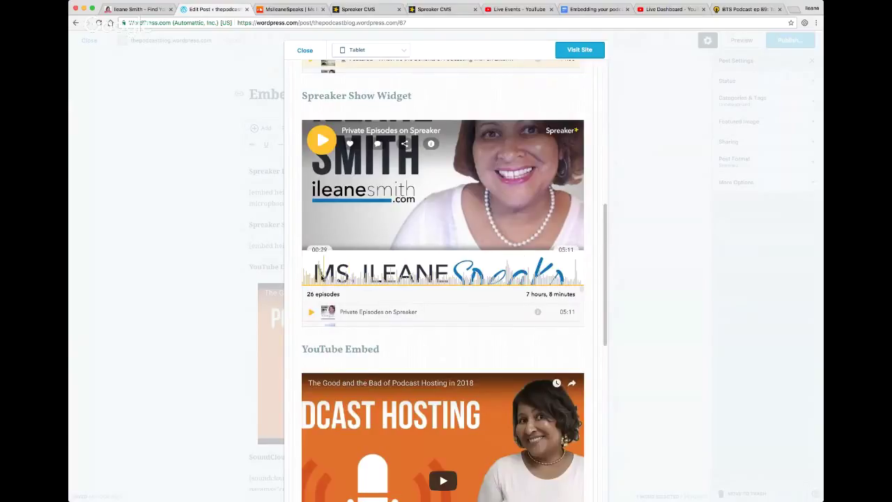
left_click(524, 279)
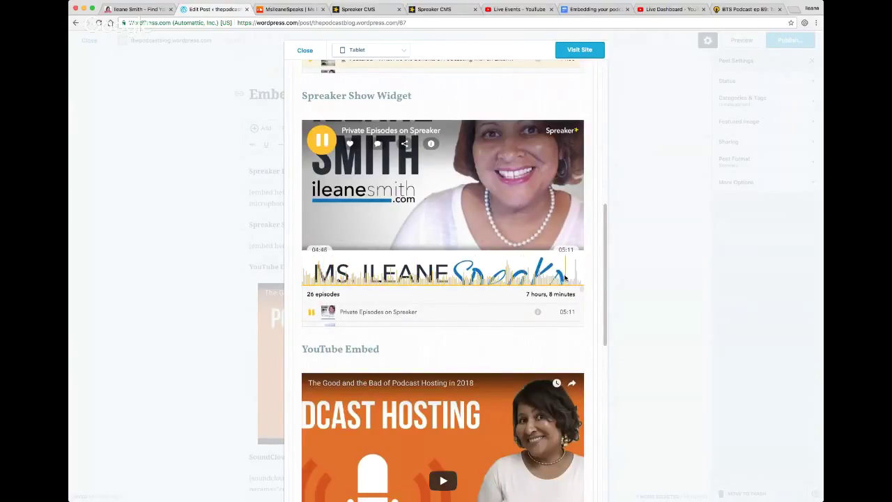
left_click_drag(606, 262, 607, 286)
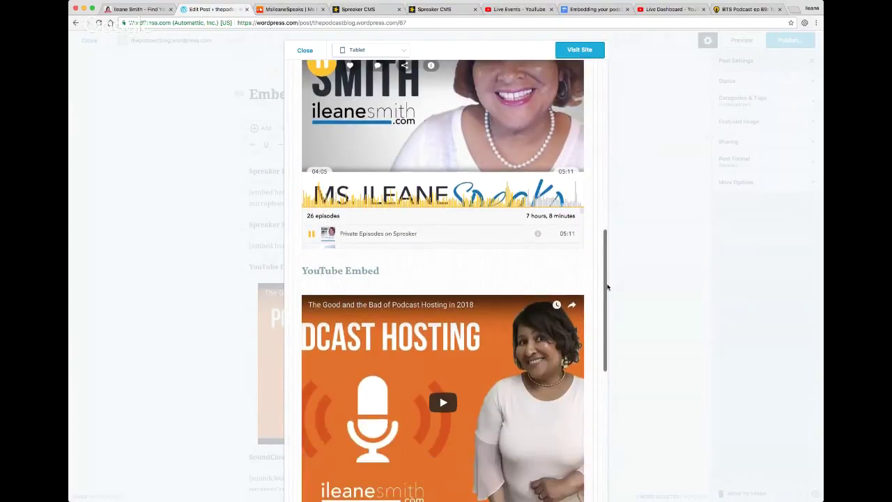
left_click(312, 234)
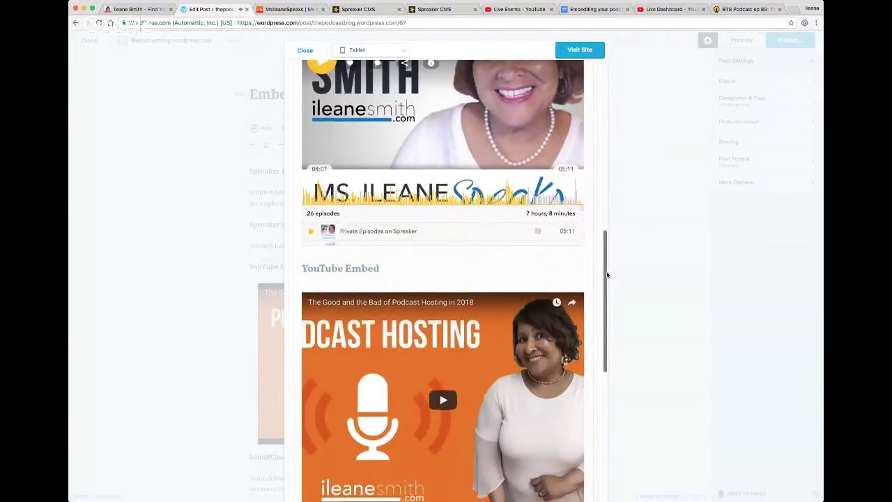
left_click_drag(607, 273, 605, 315)
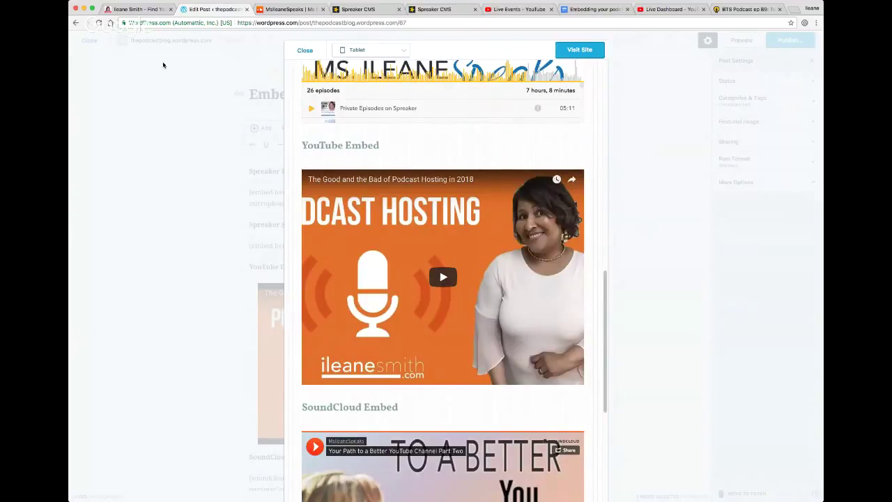
Step: Close the post preview and check the embed codes in the HTML view before returning to the visual editor
left_click(304, 50)
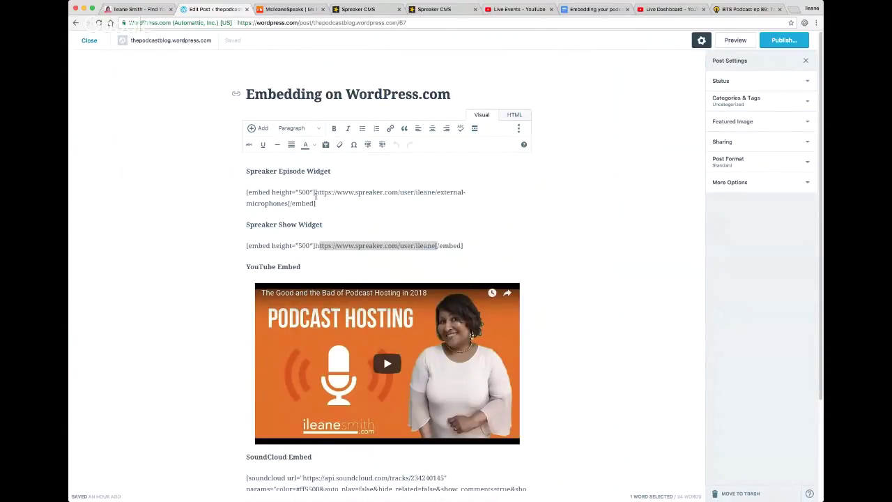
left_click(513, 116)
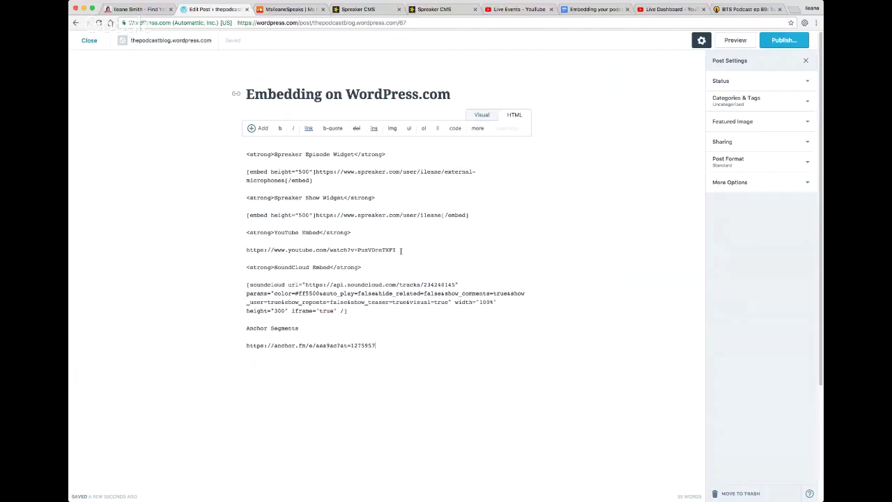
left_click(481, 115)
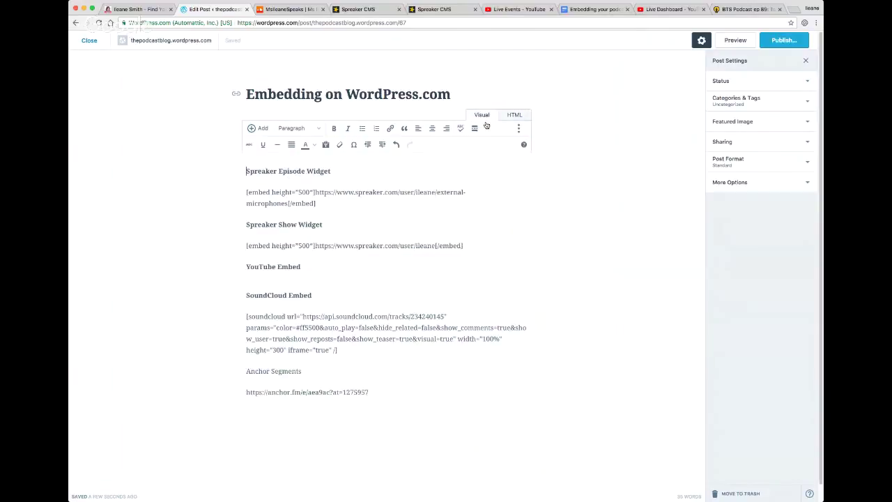